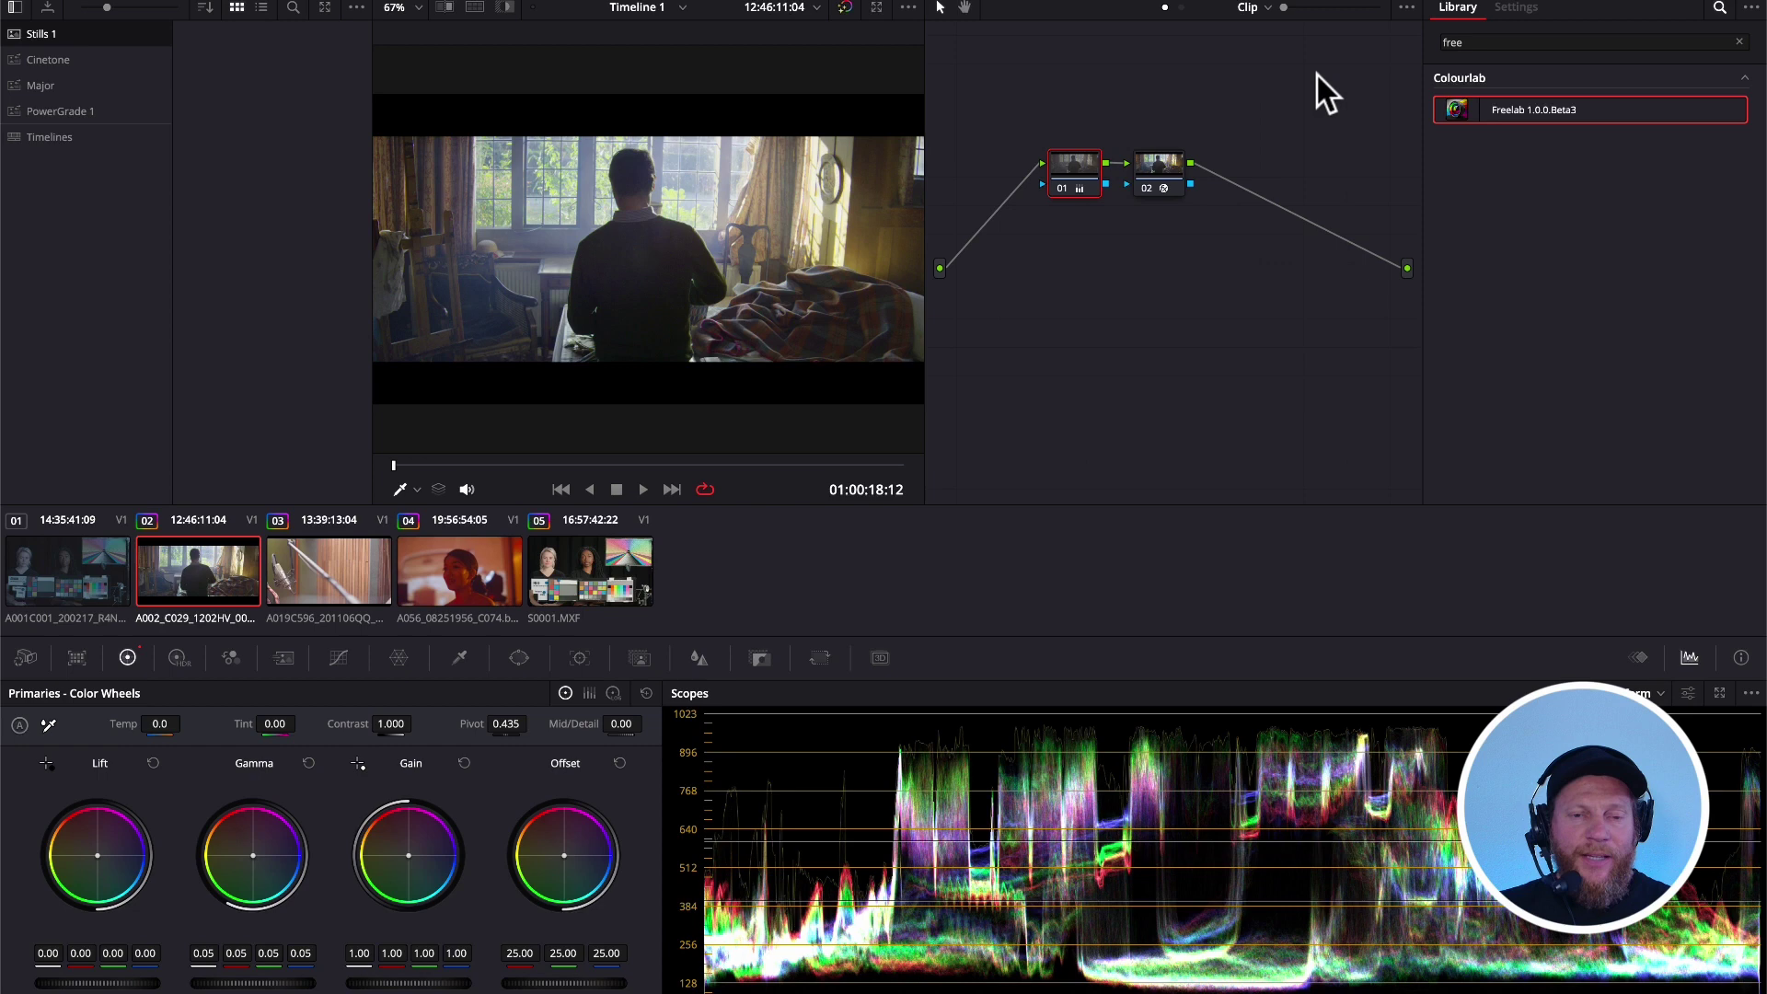
Switch to Timeline 2, preview the kitchen and astronaut clips, and settle on the misty forest clip.
click(676, 8)
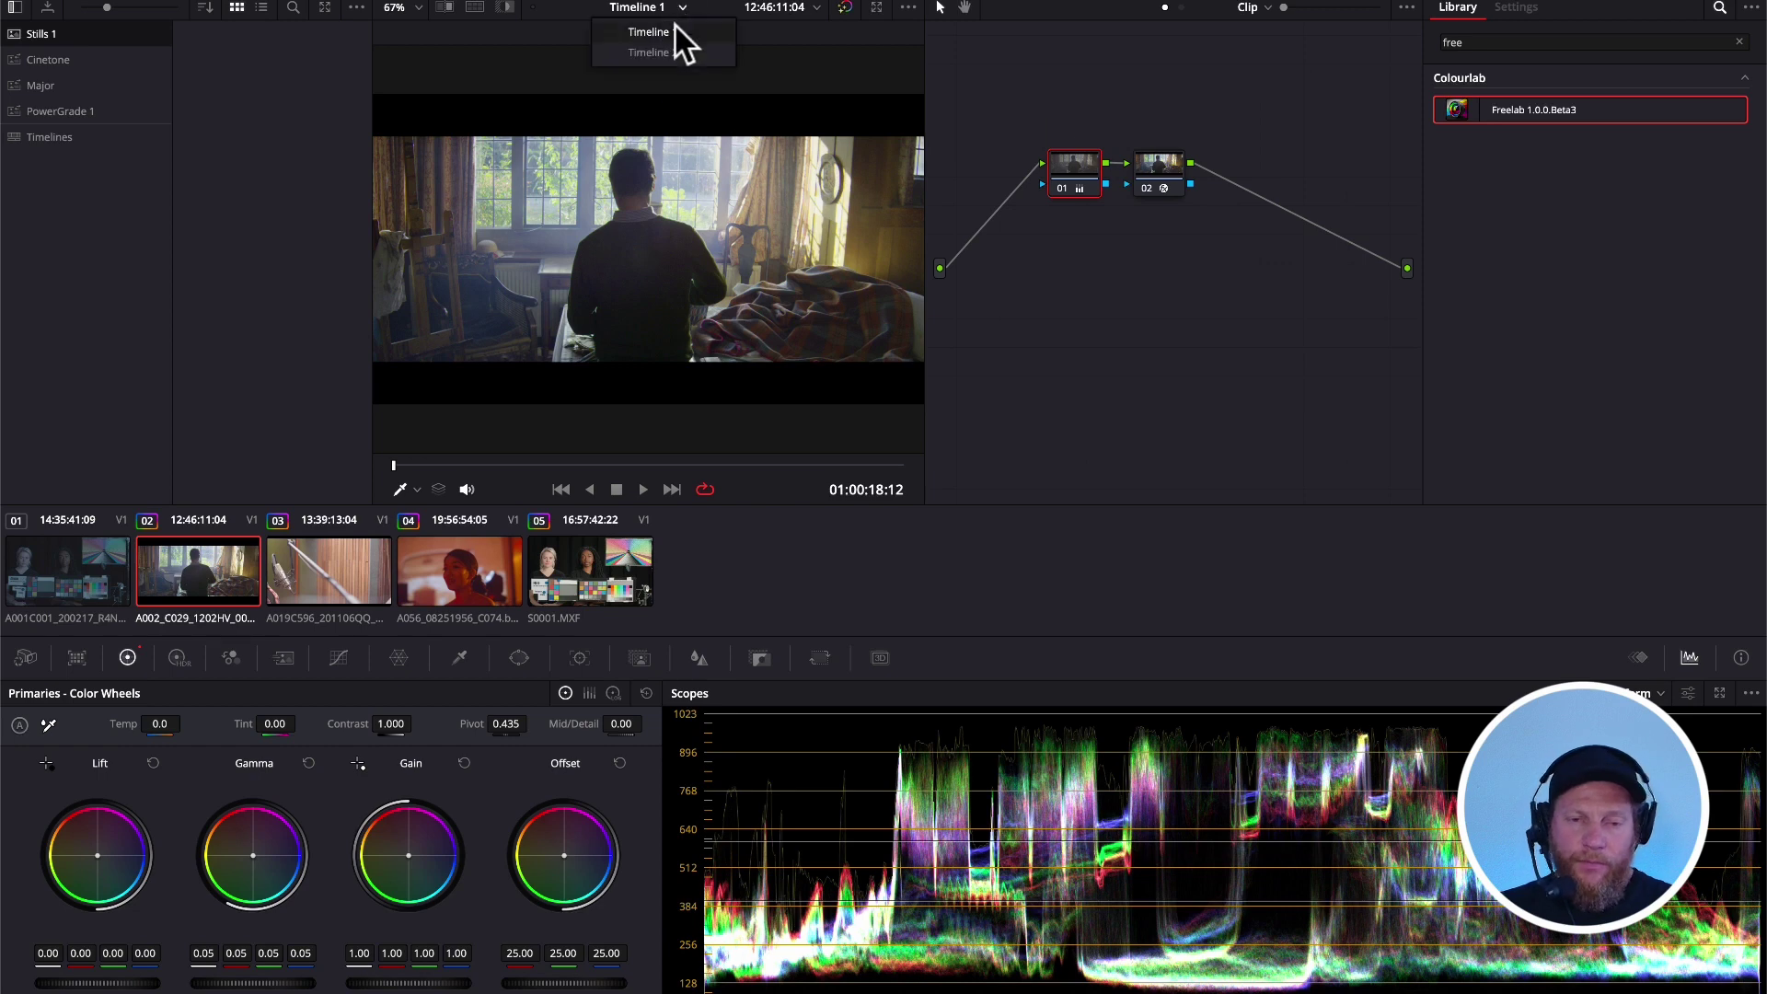
click(668, 57)
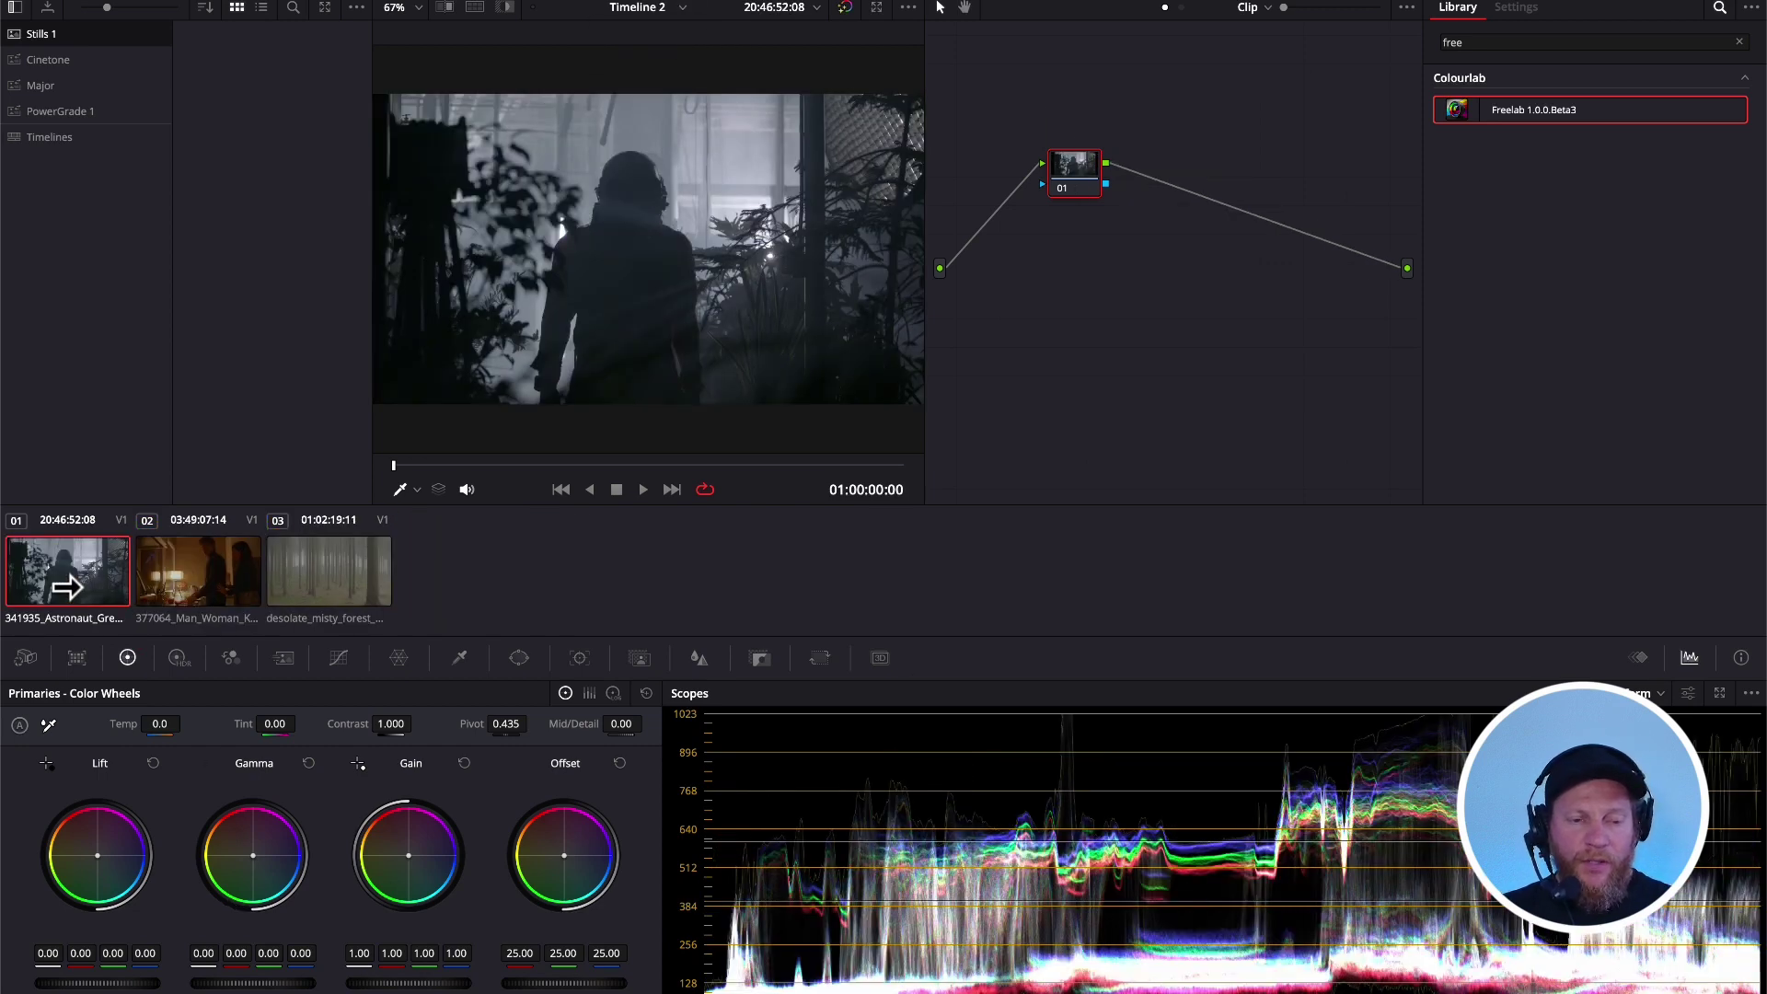
click(189, 596)
click(286, 600)
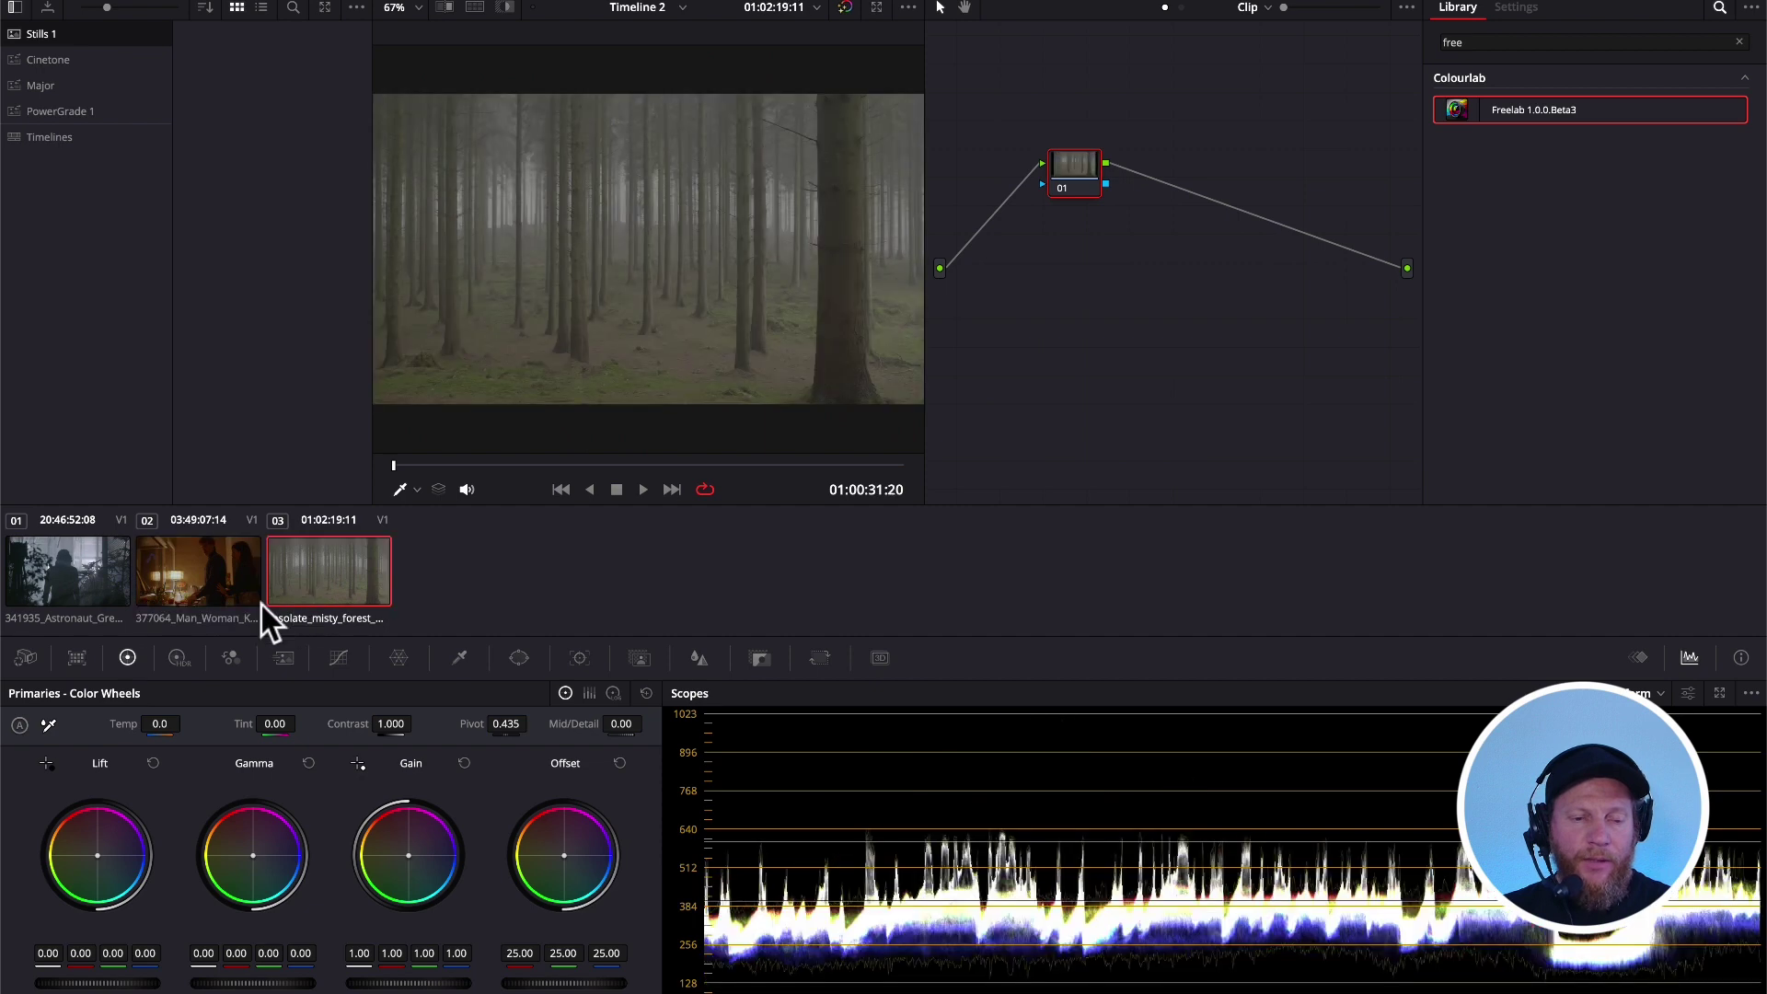
click(64, 599)
click(168, 597)
click(324, 590)
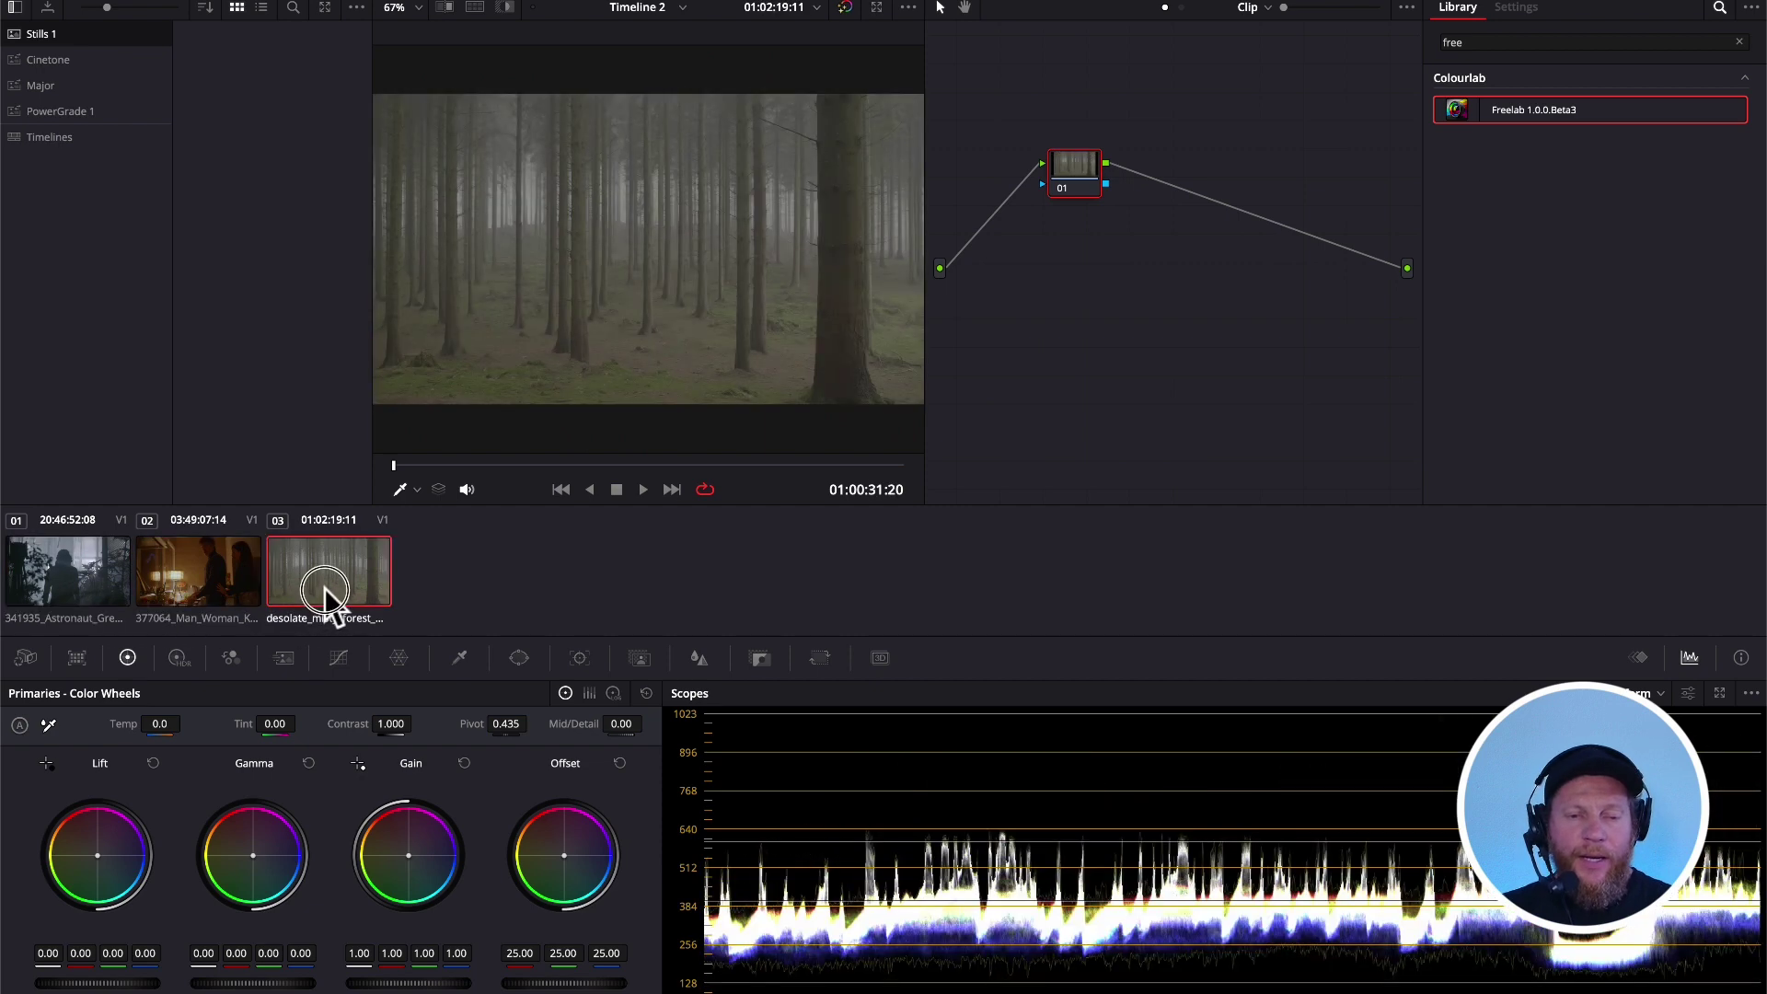
click(88, 575)
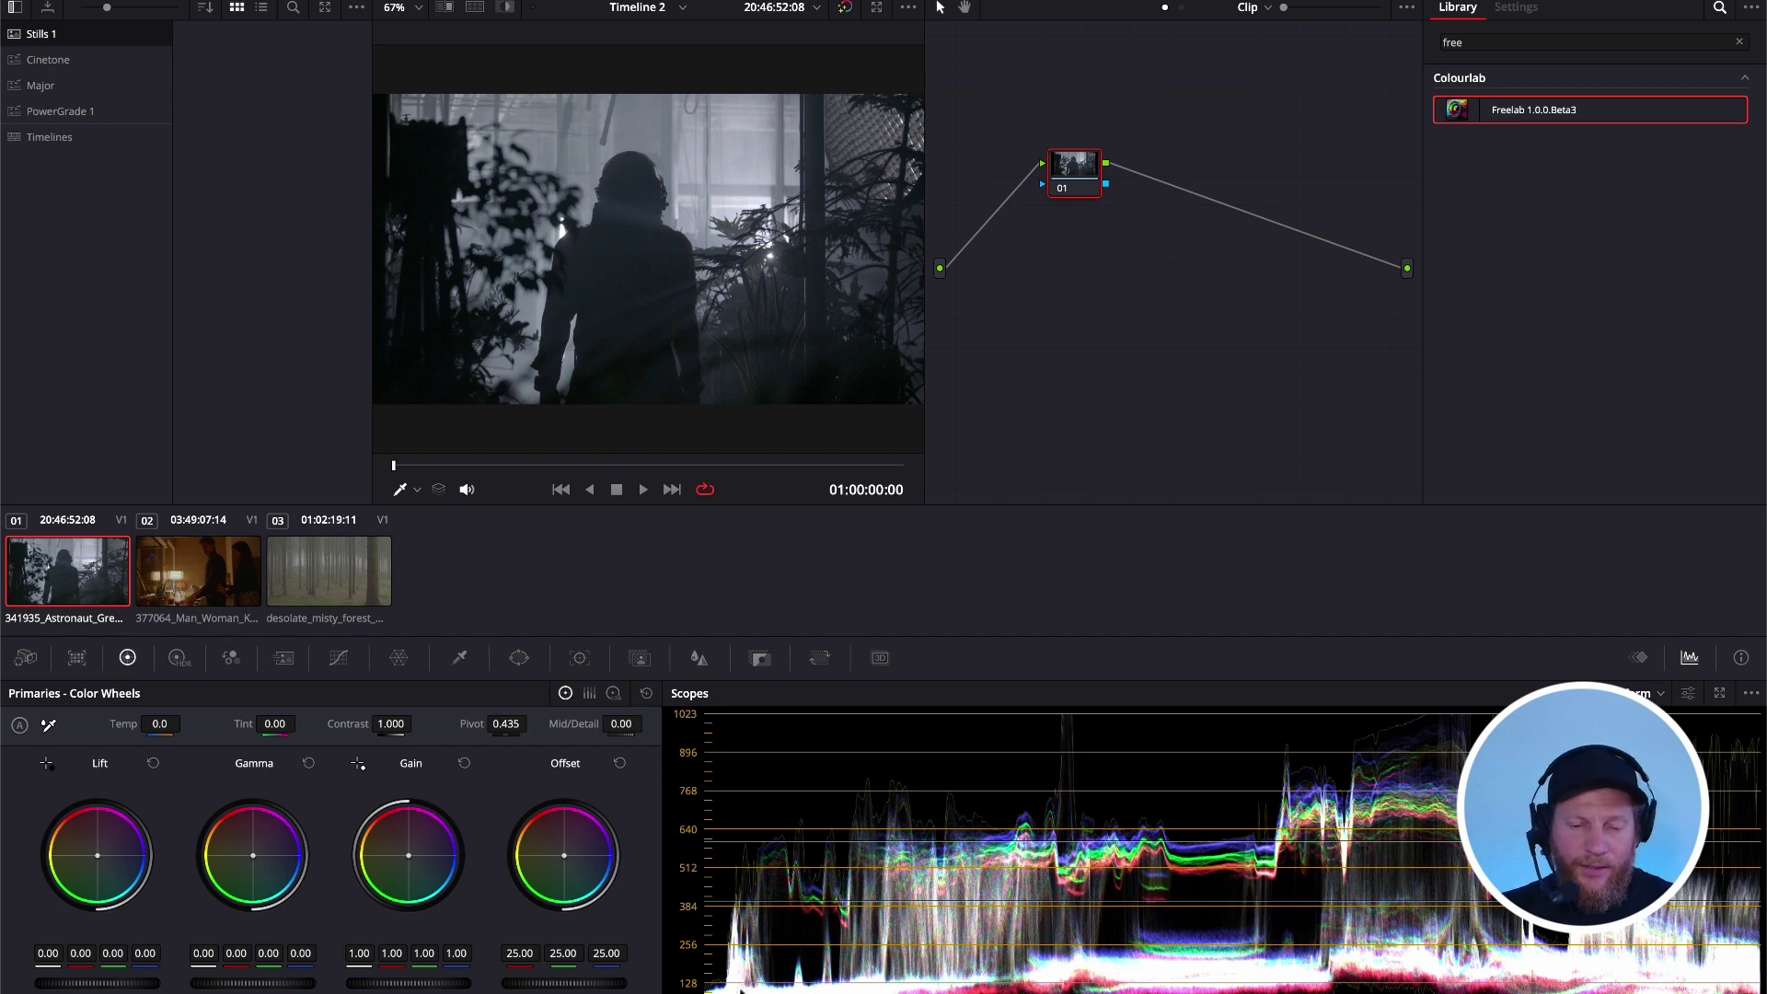
click(219, 588)
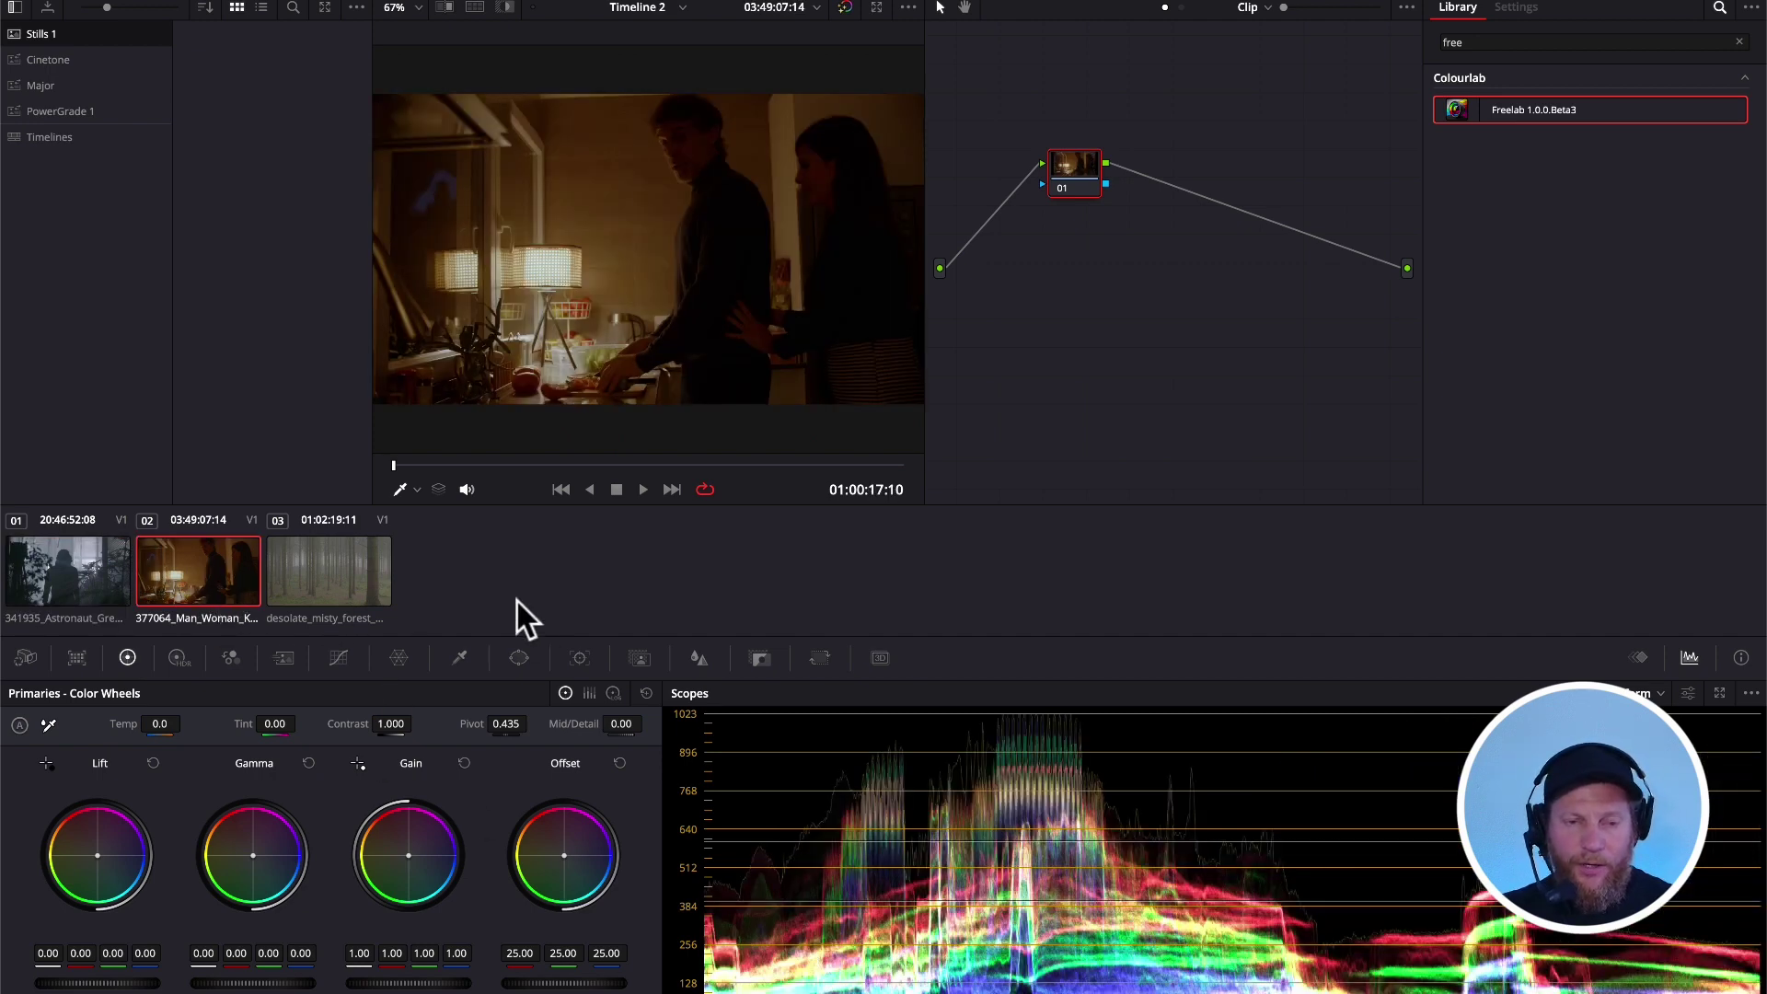
click(324, 576)
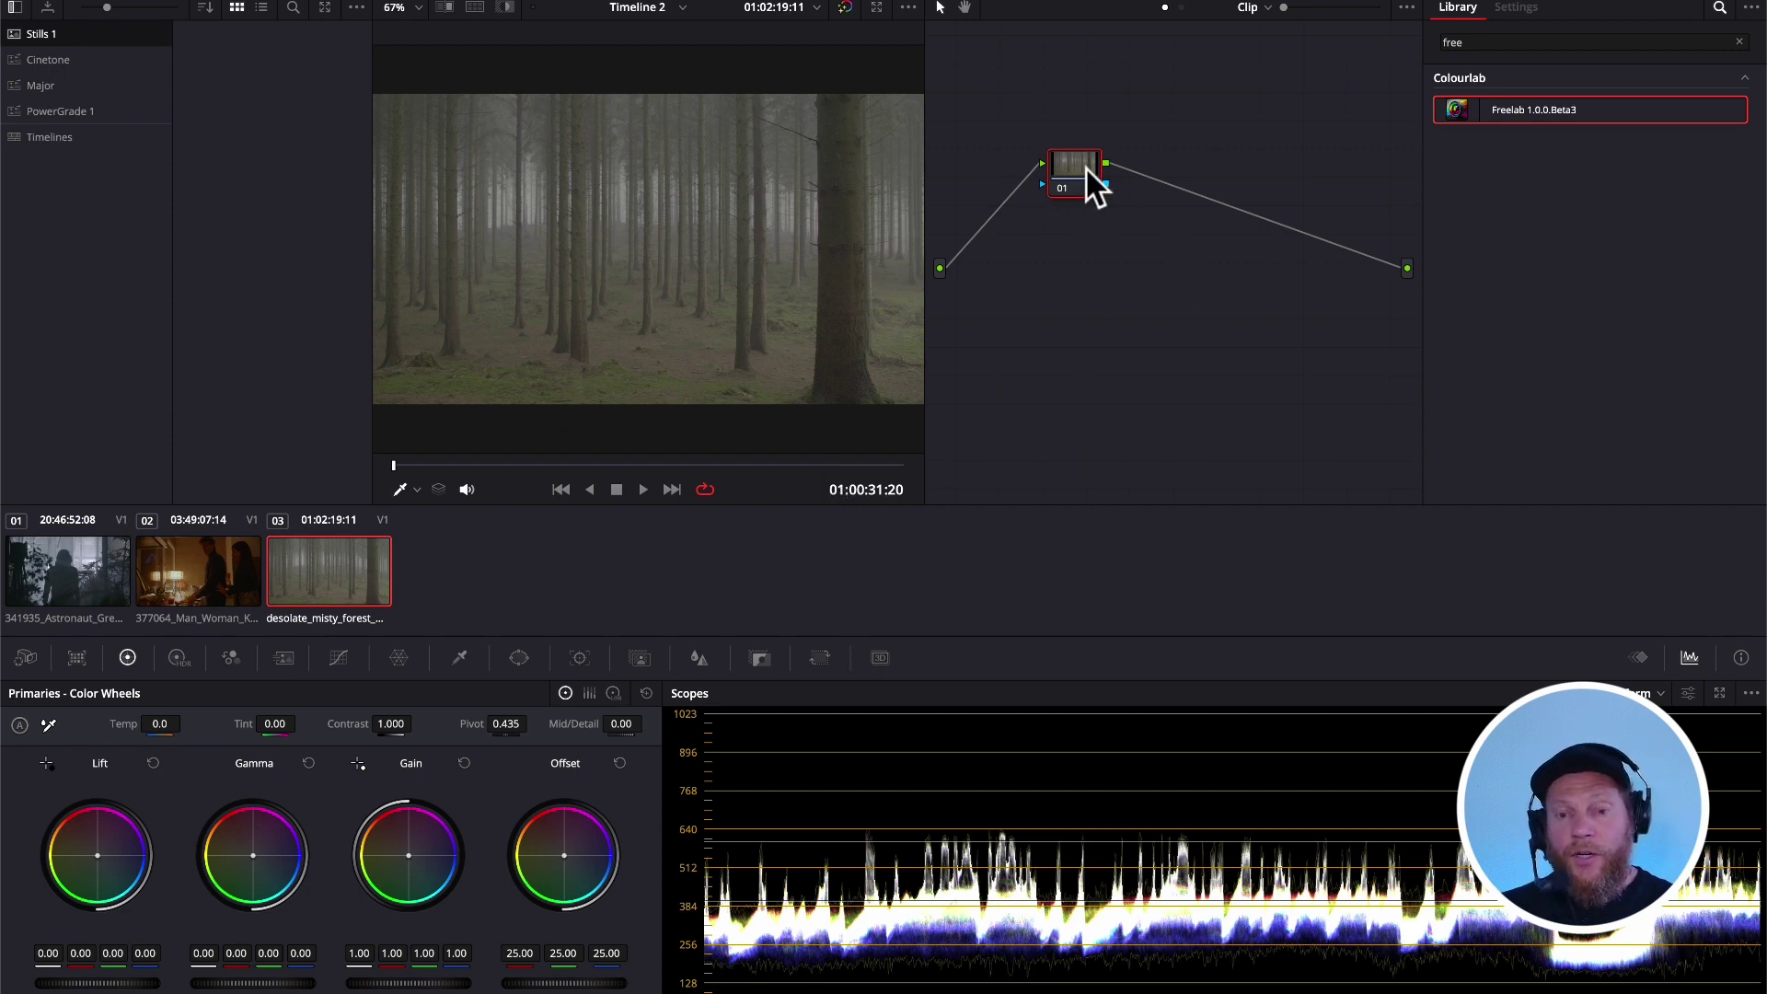
Add a serial node 02 to the forest clip running Freelab with the Log Generic input profile.
key(alt+s)
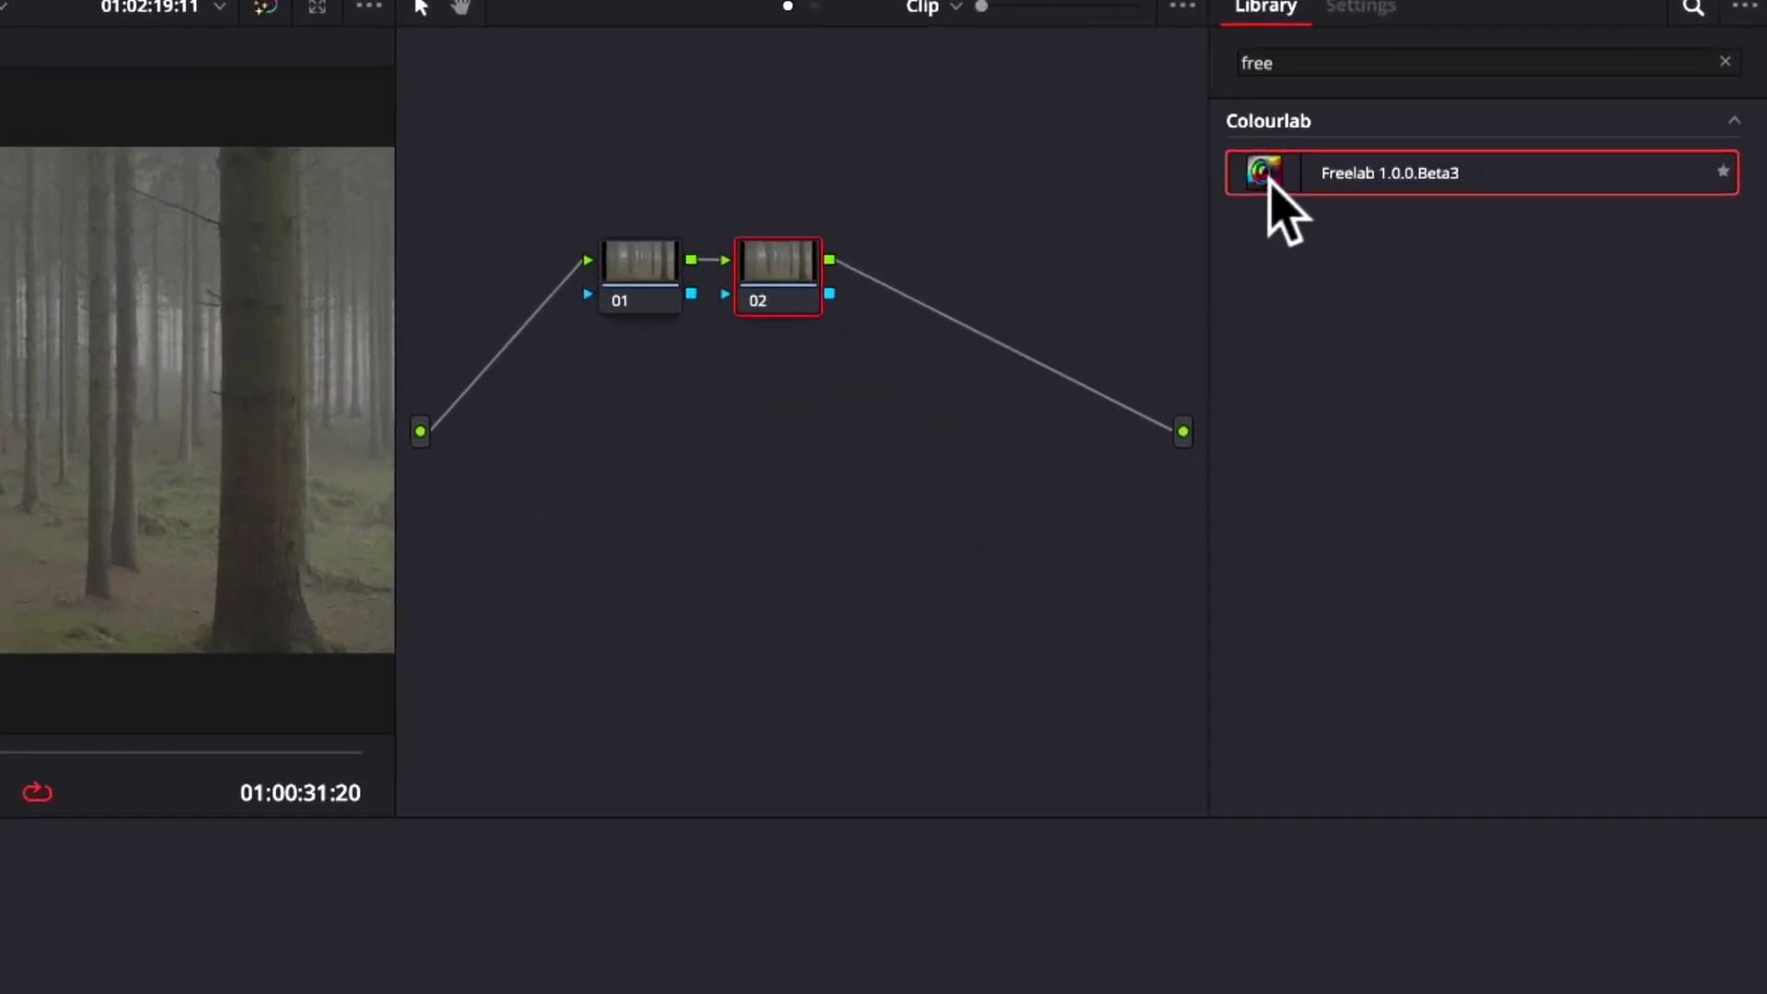
drag(1268, 174, 770, 302)
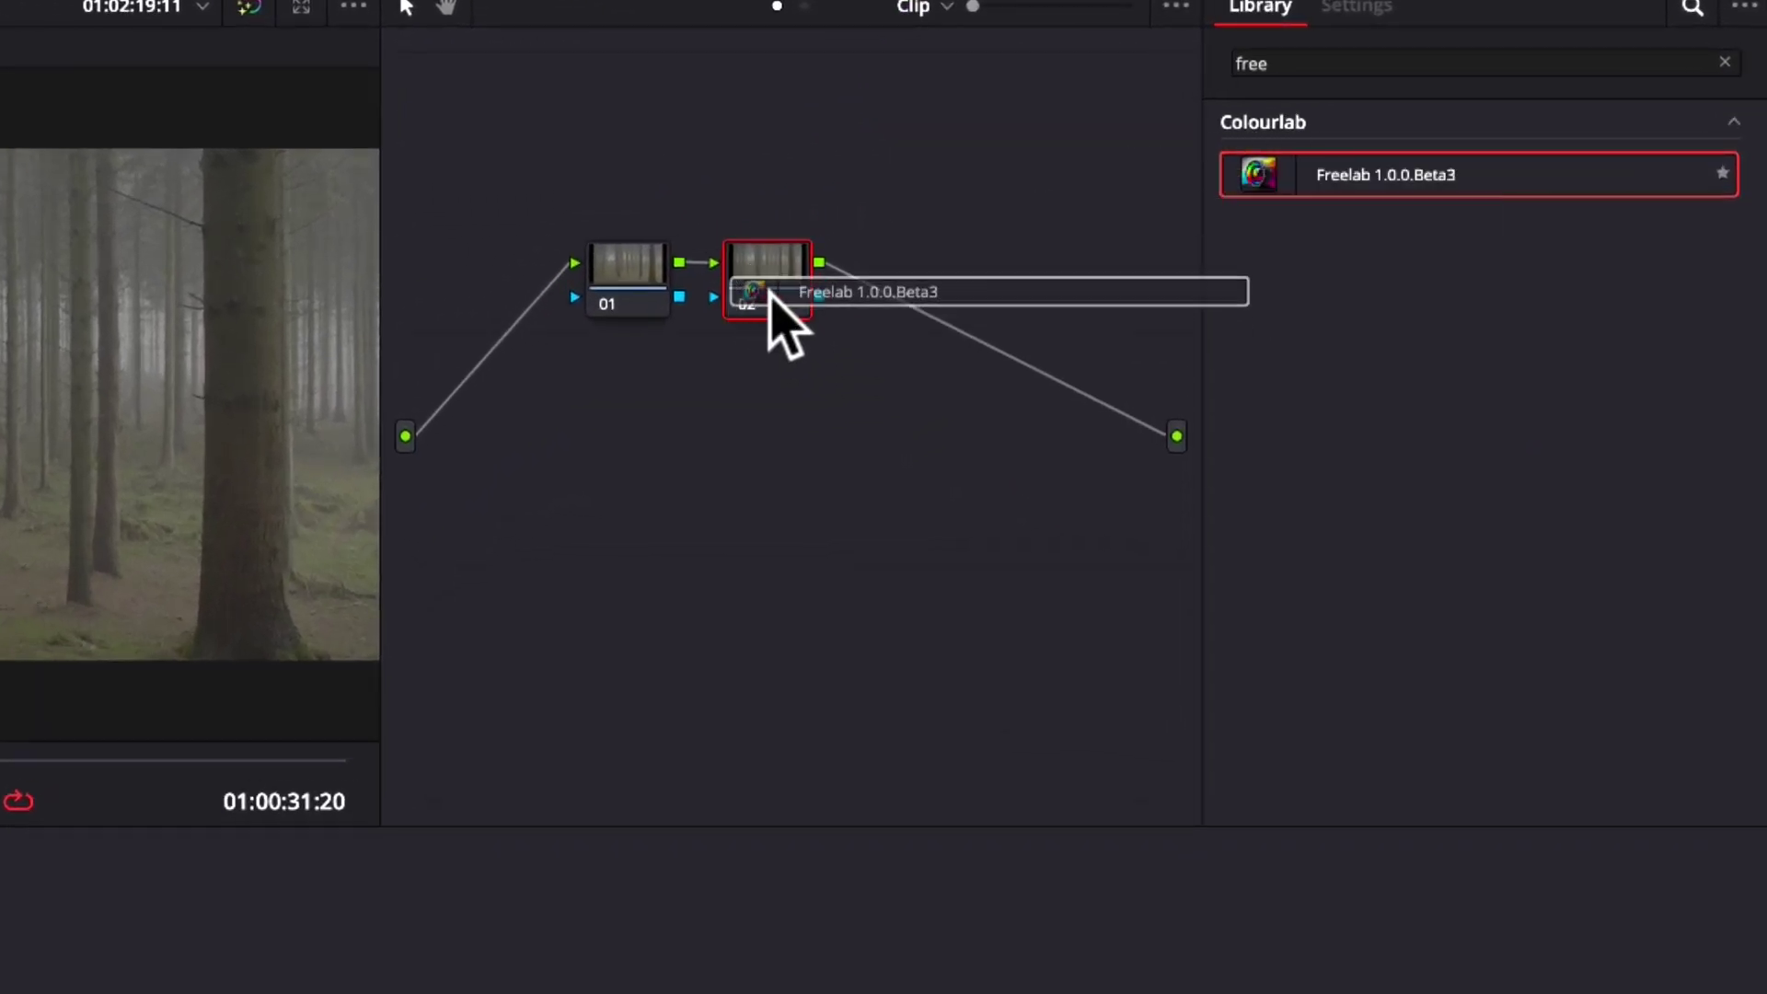
click(1552, 211)
scroll(1584, 516, down, 5)
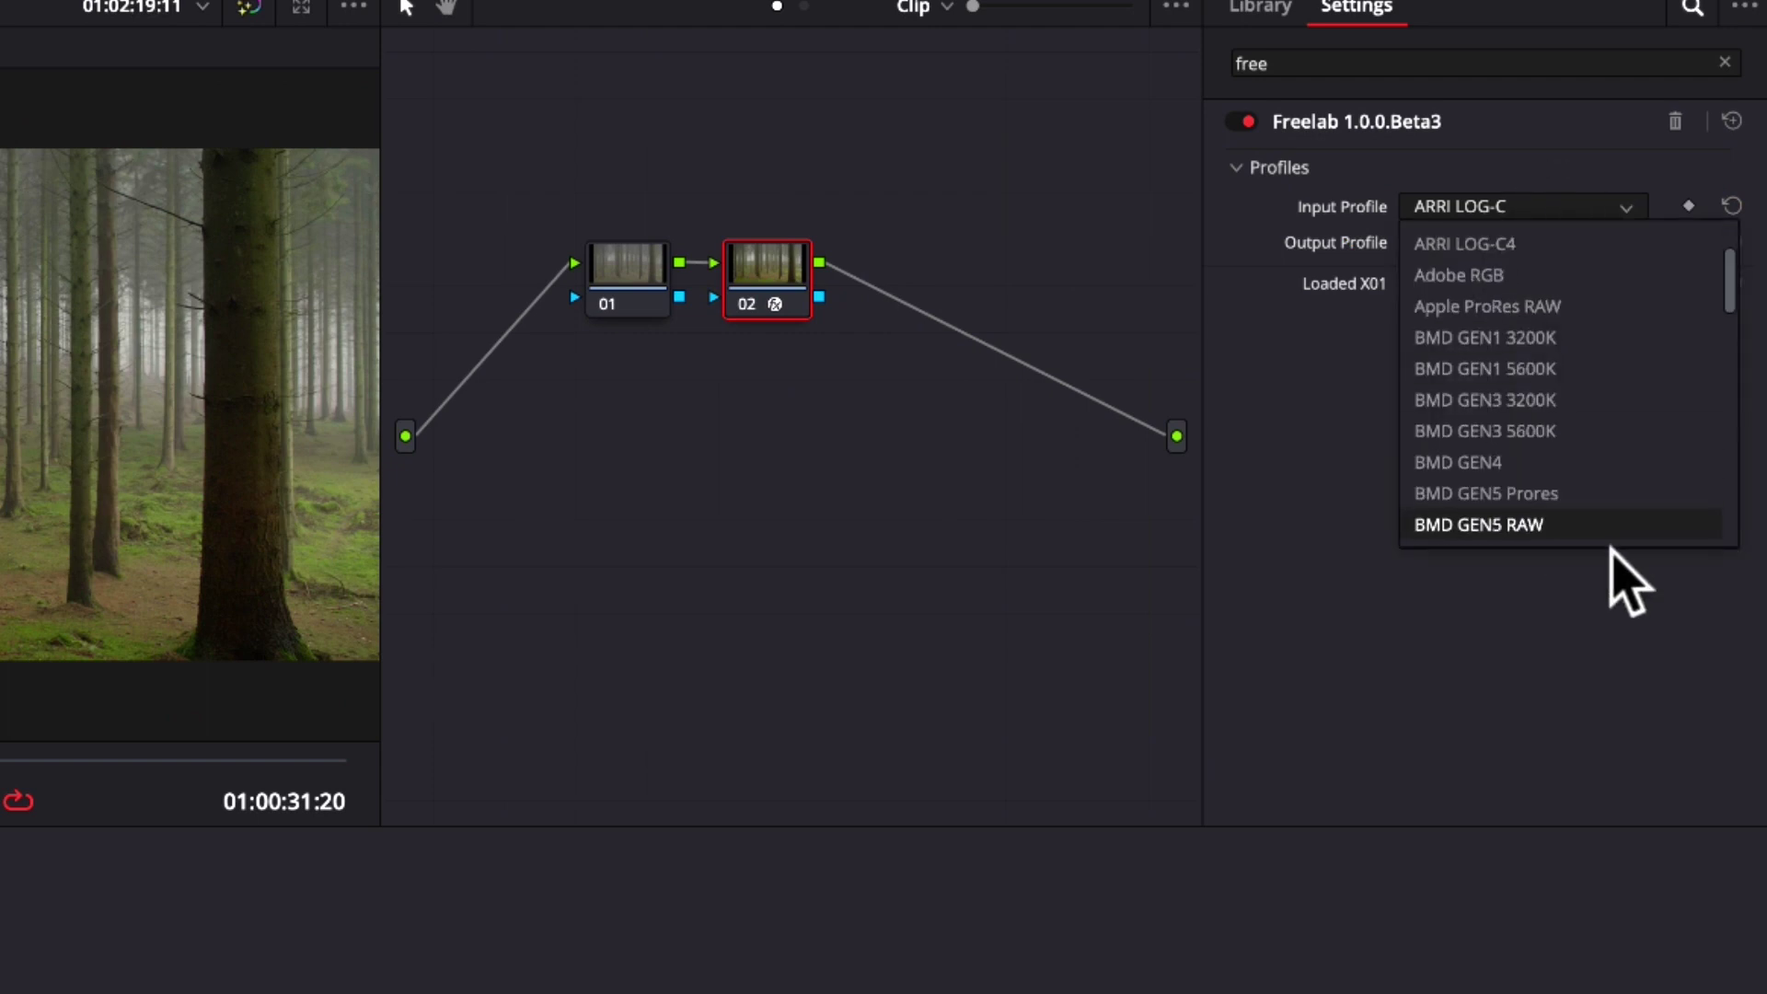
scroll(1583, 515, down, 3)
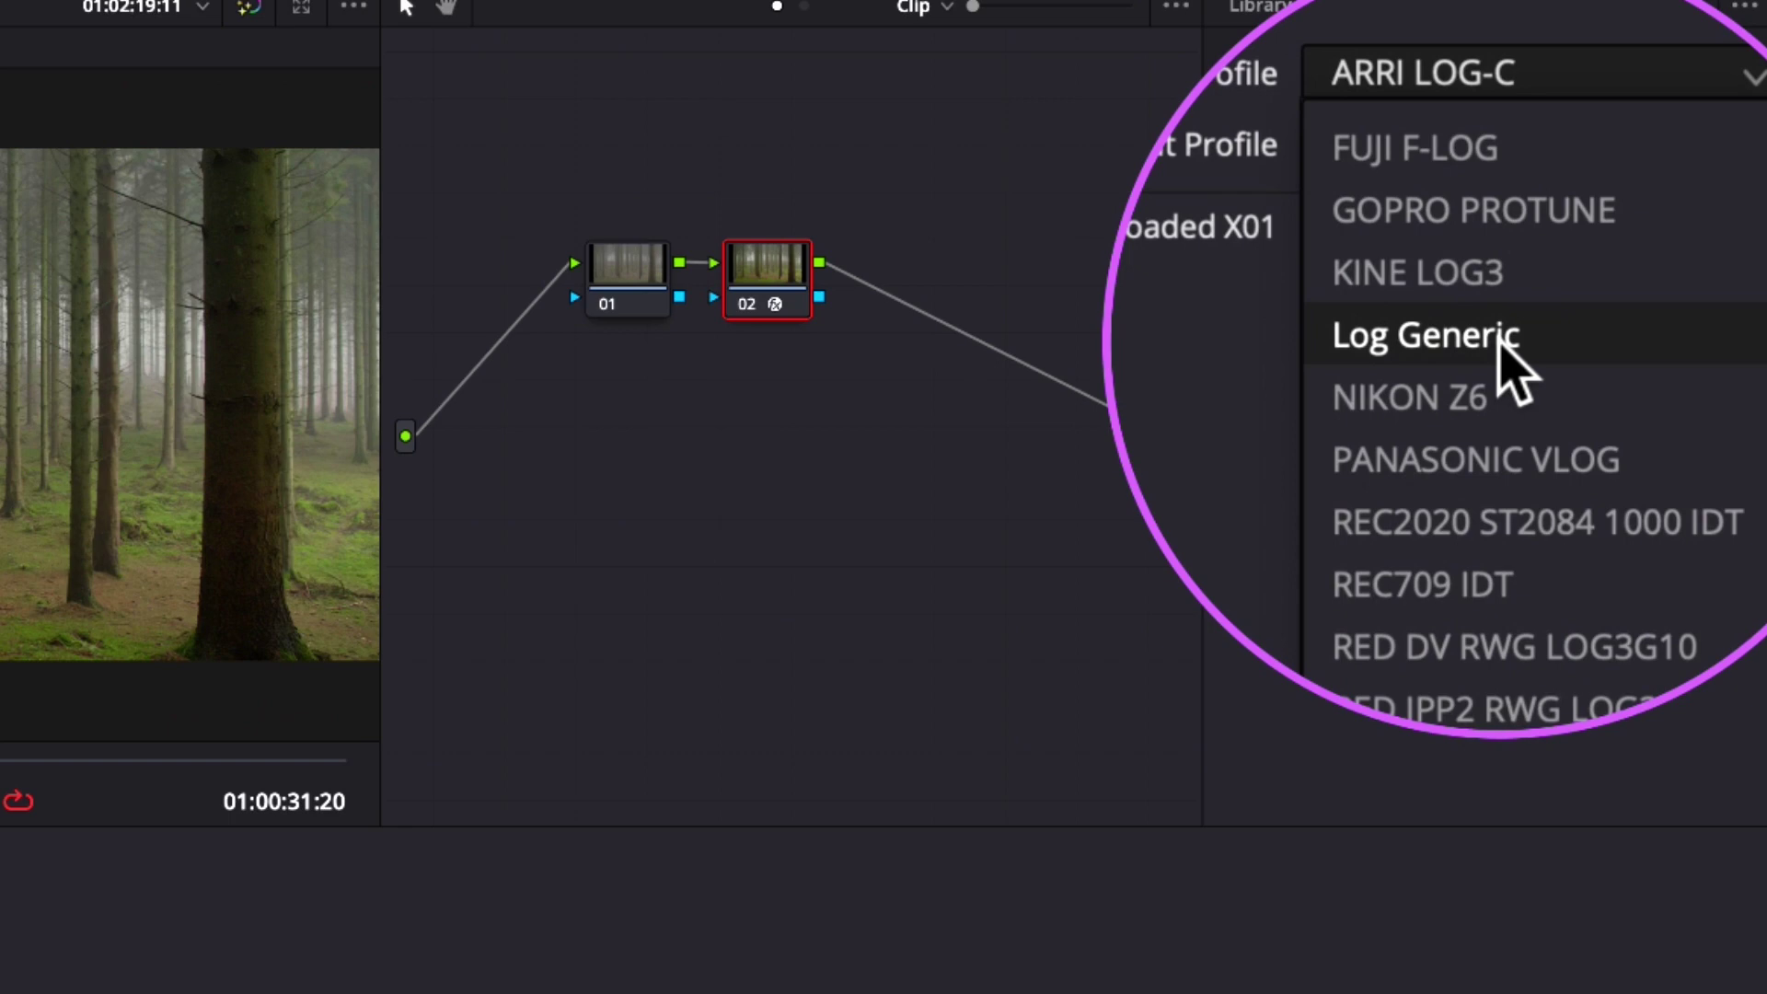
click(1497, 339)
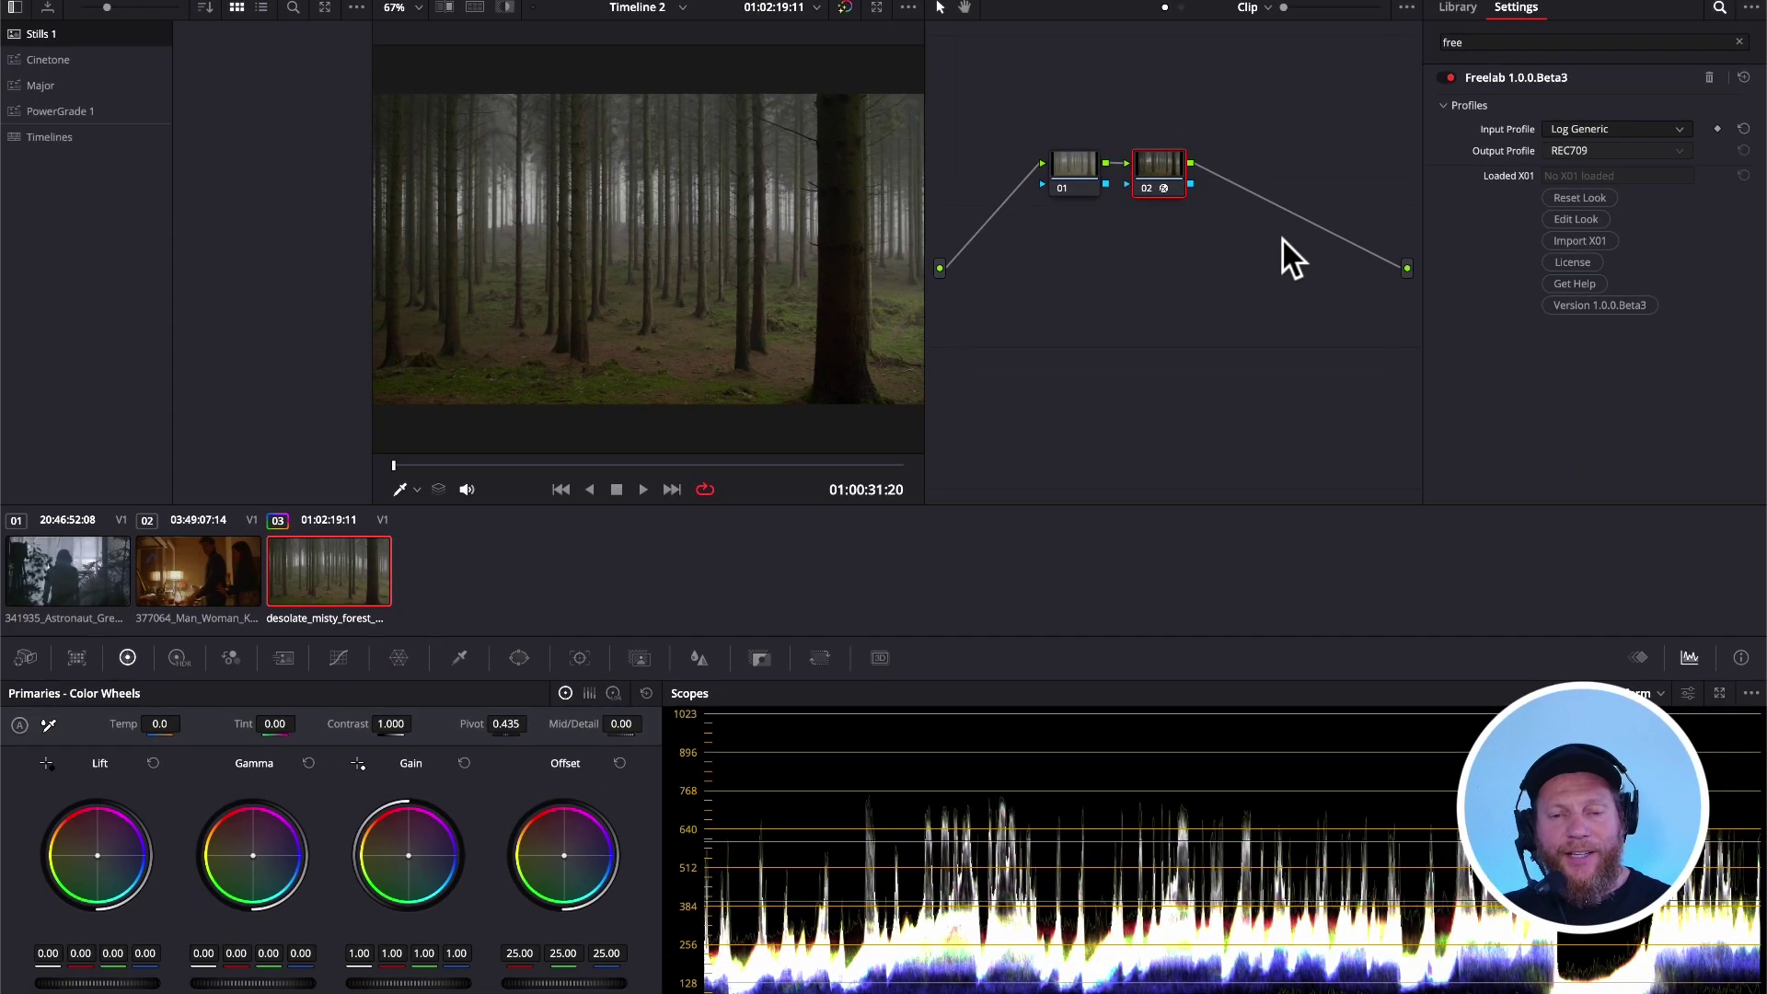
Lift node 01's gamma slightly, then move on to the kitchen clip.
click(652, 287)
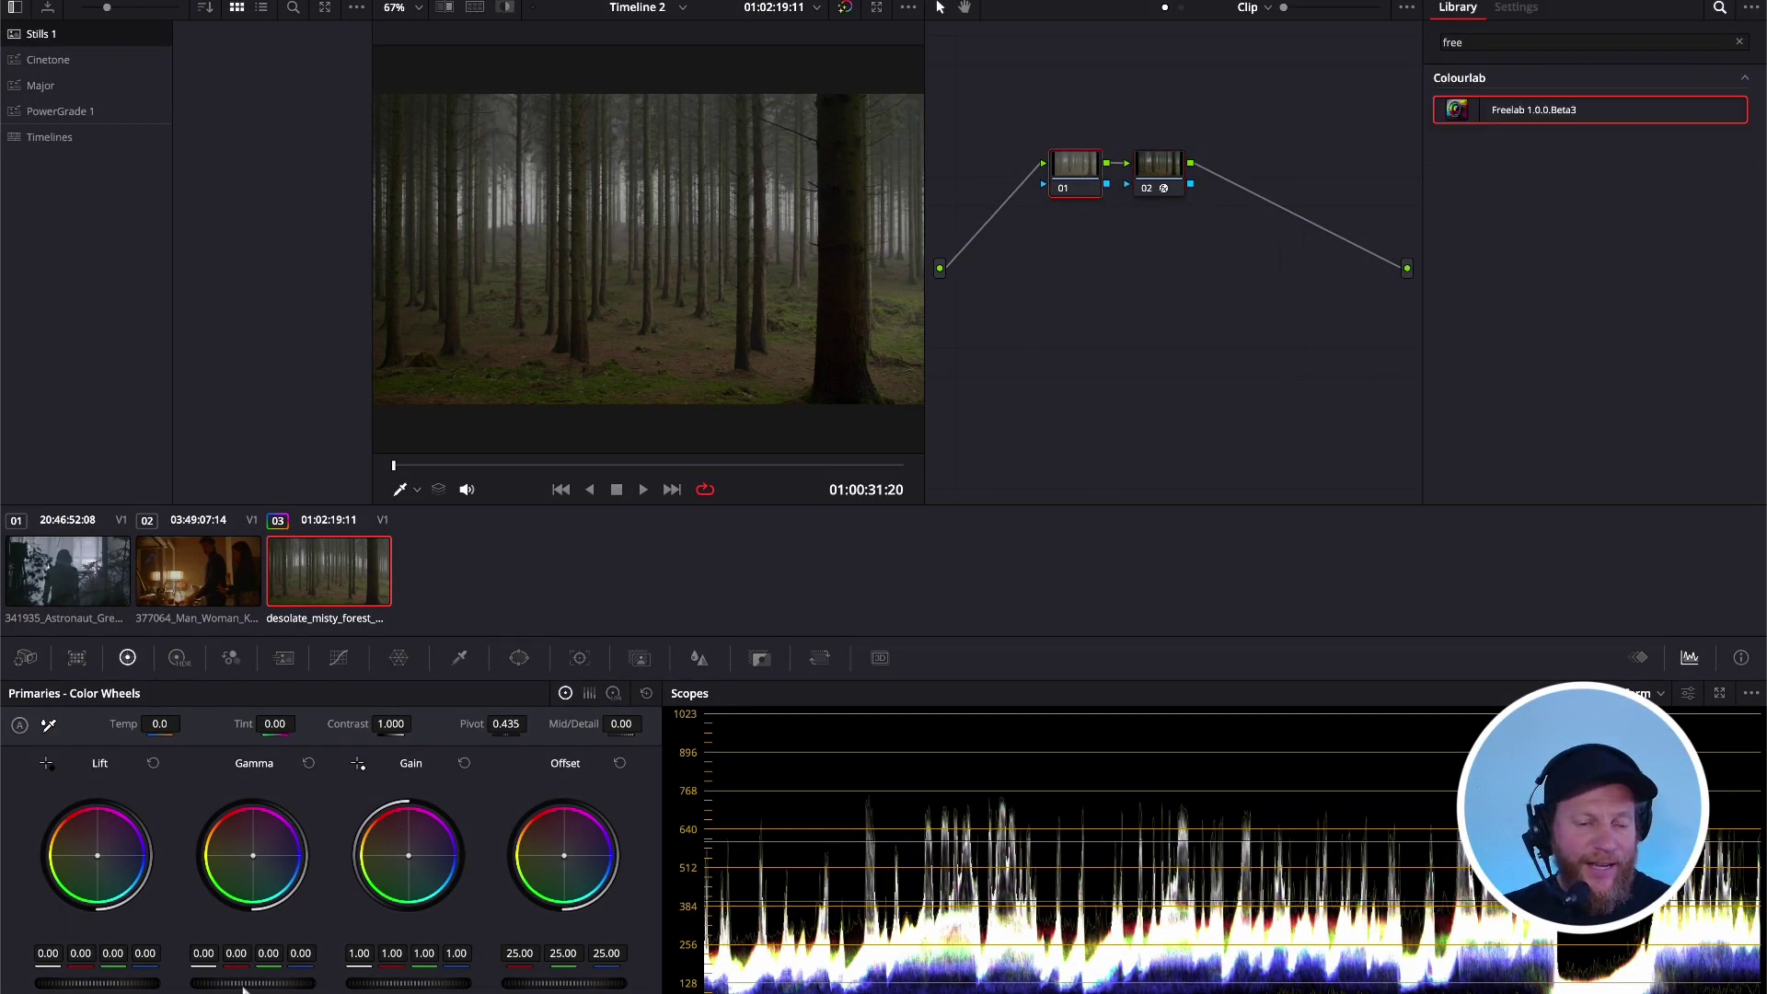
drag(237, 982, 295, 982)
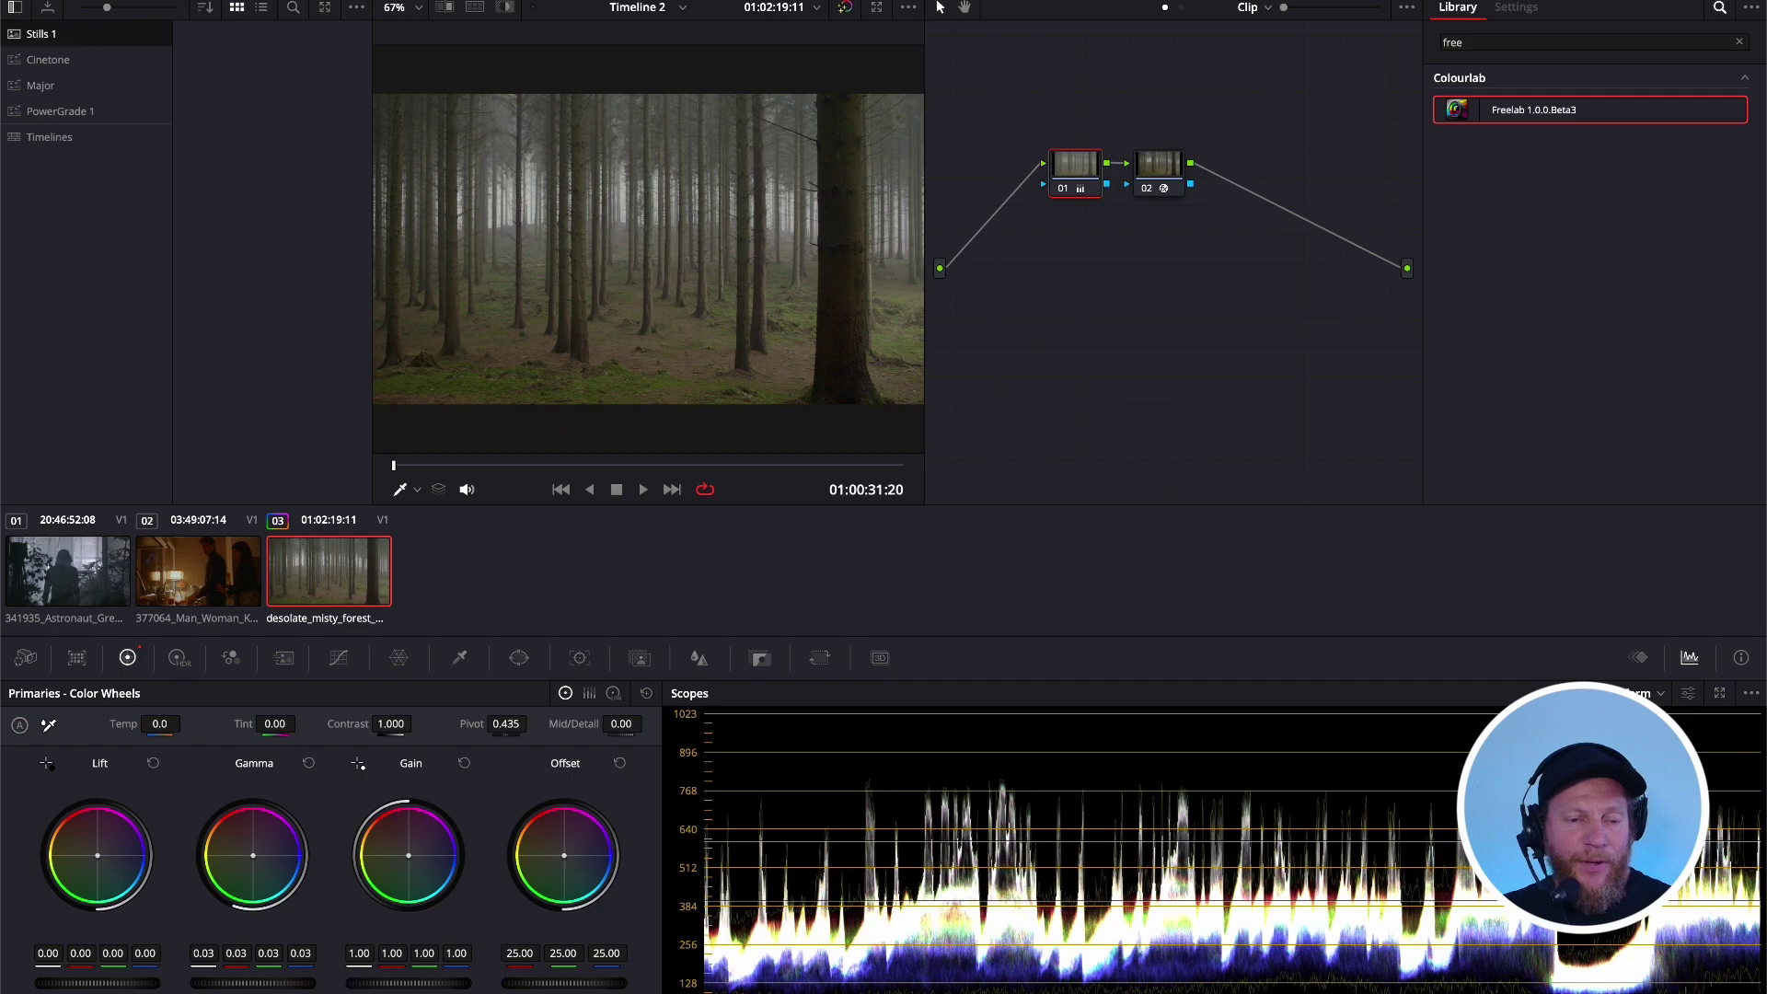
click(190, 565)
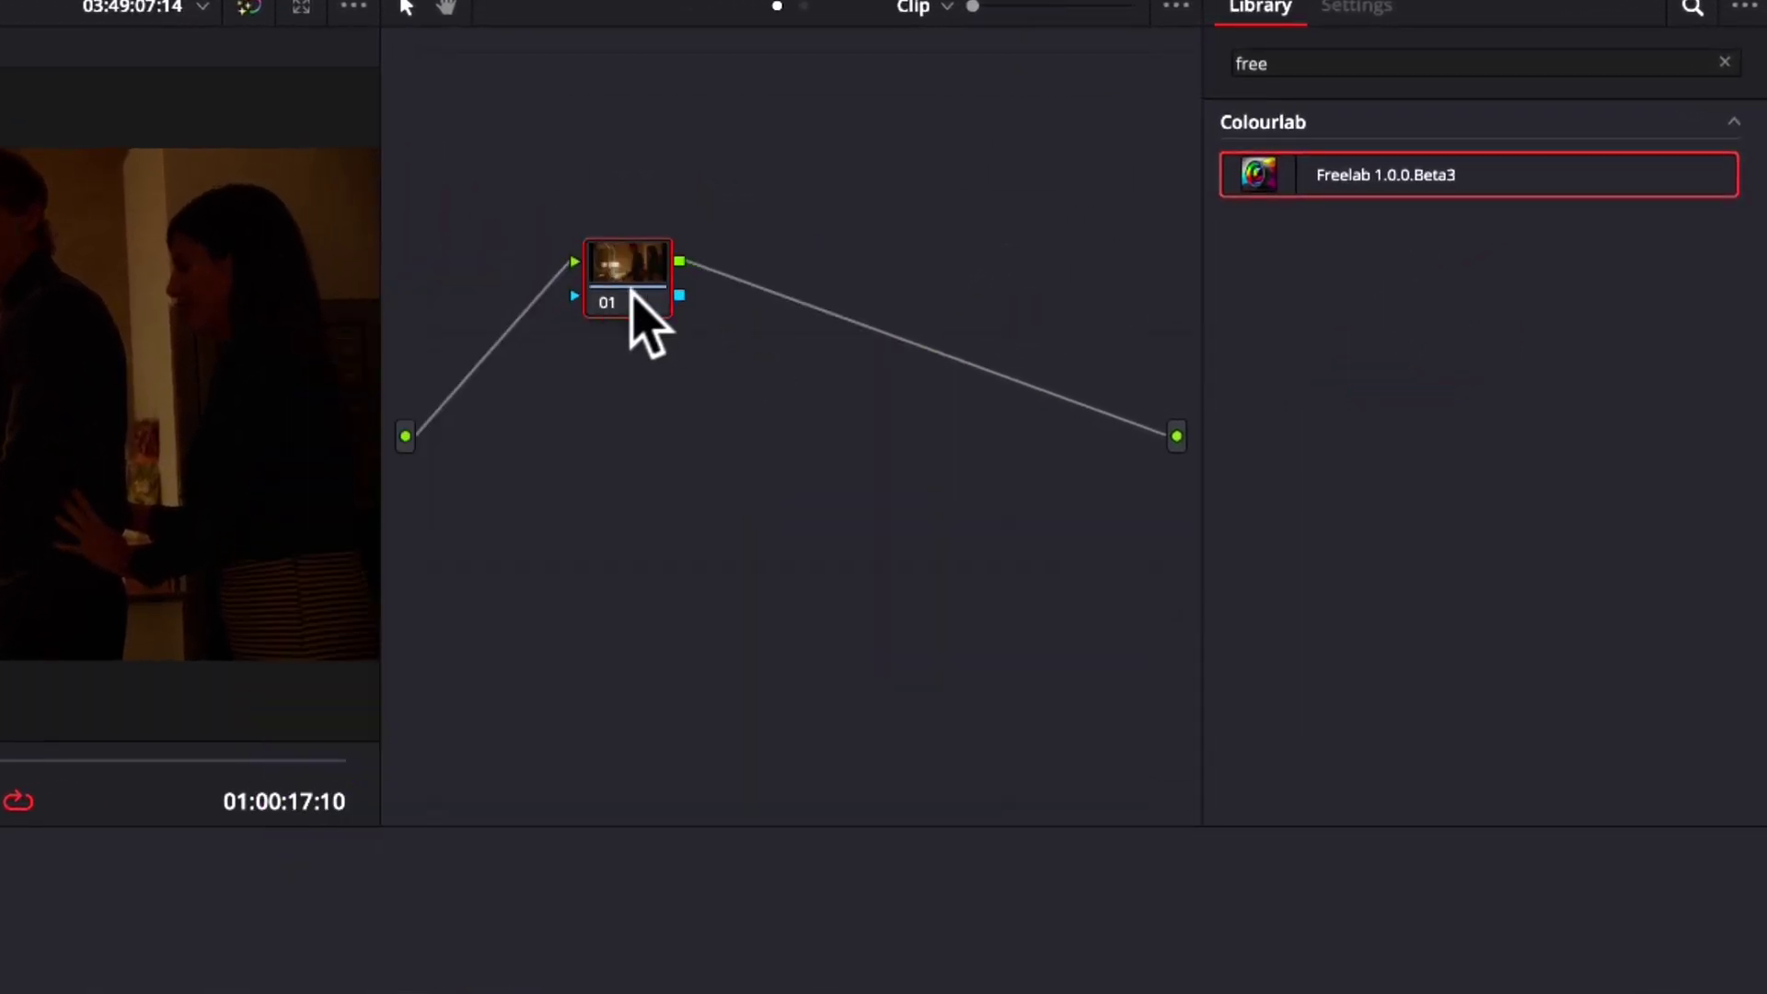
Add a serial node 02 to the kitchen clip with Freelab set to Log Generic input.
key(alt+s)
drag(1255, 184, 748, 300)
click(1506, 209)
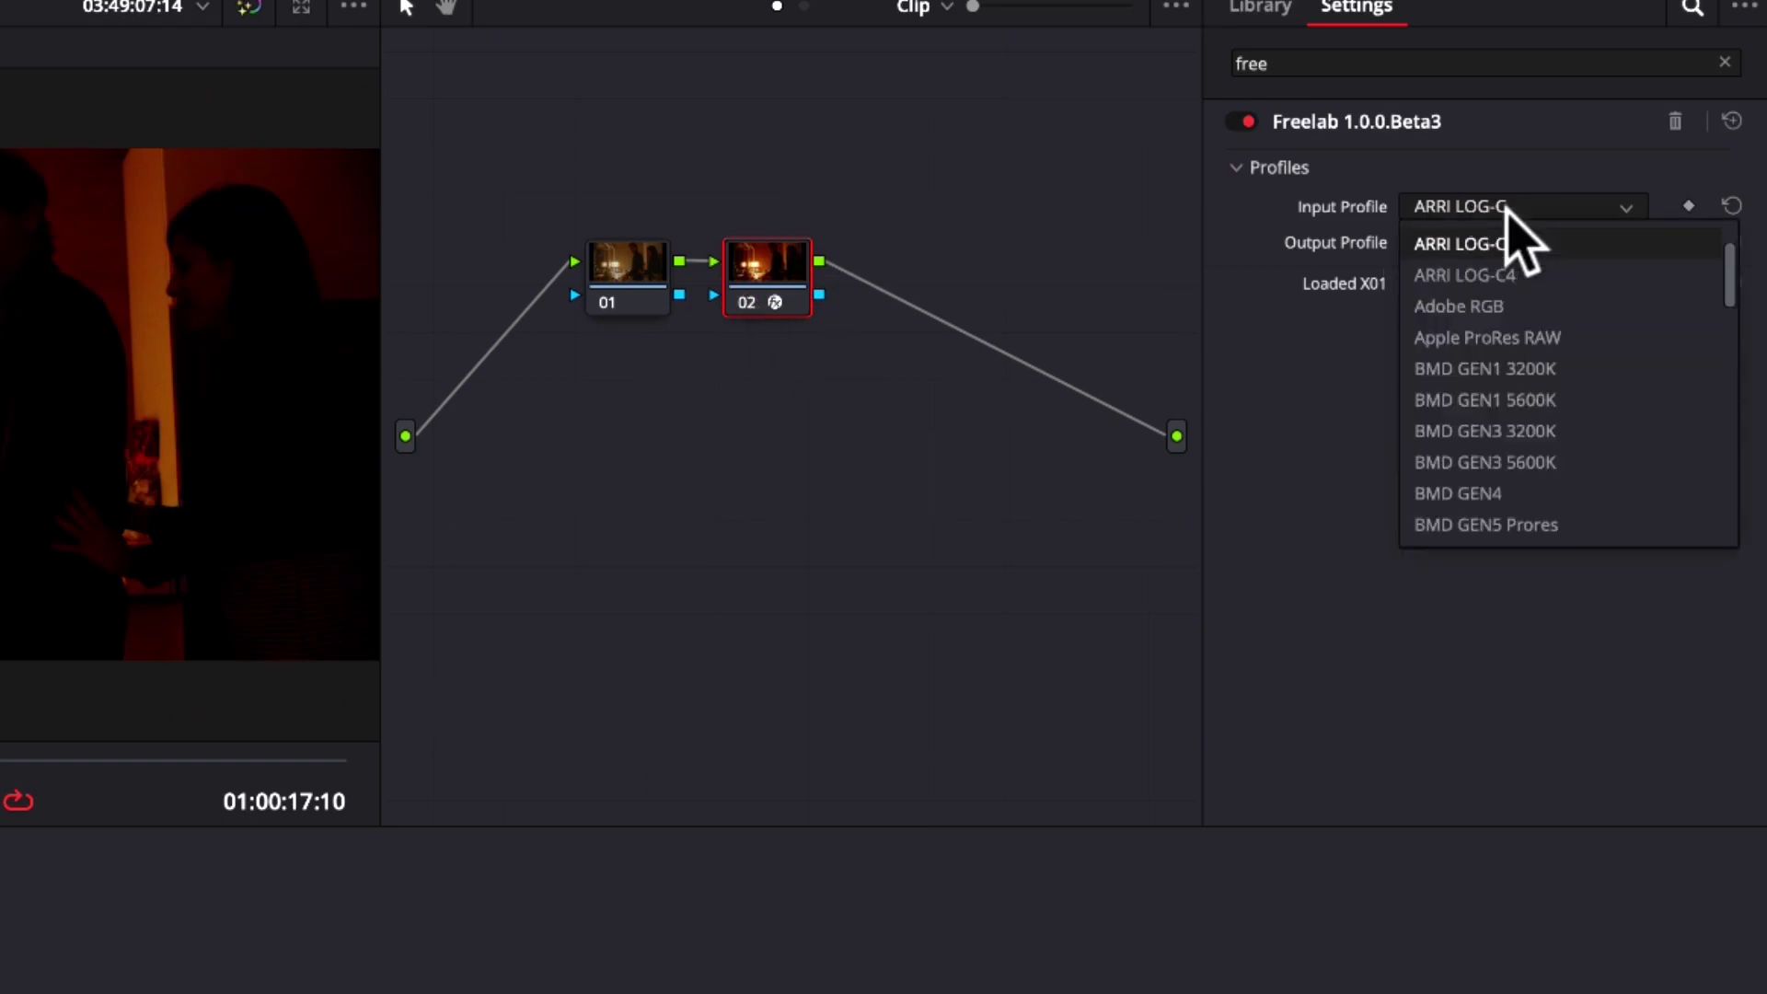
scroll(1521, 461, down, 5)
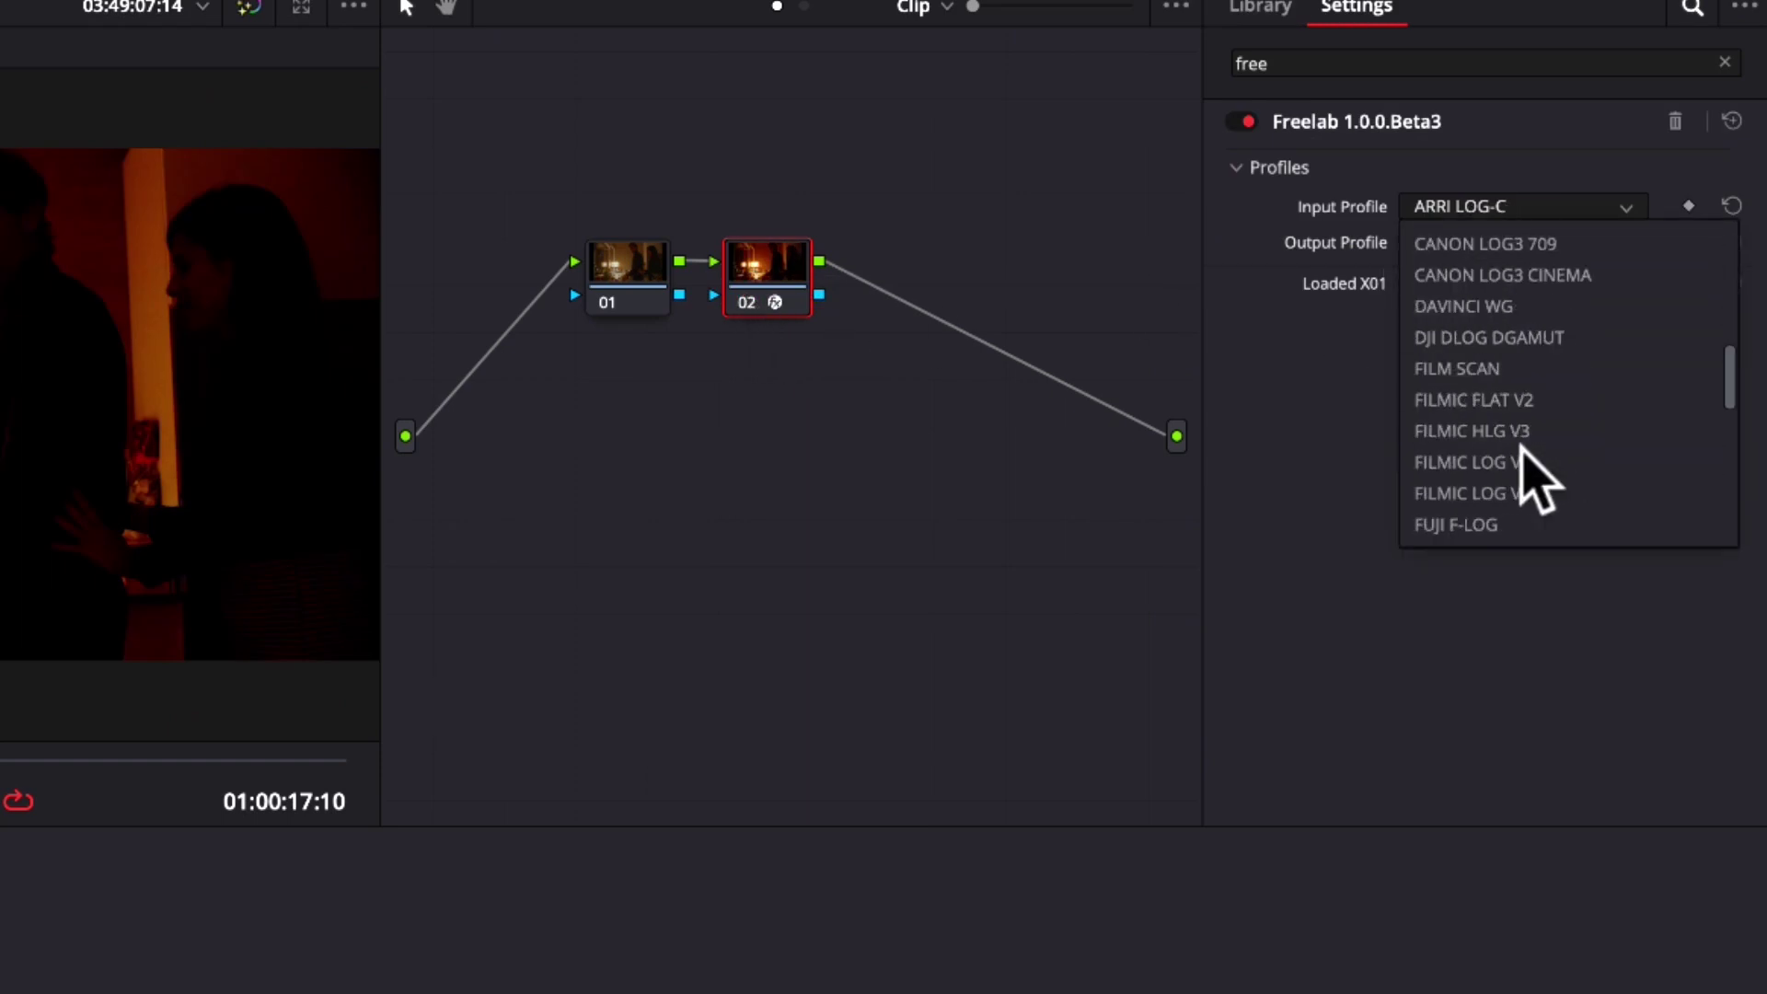
scroll(1521, 449, down, 6)
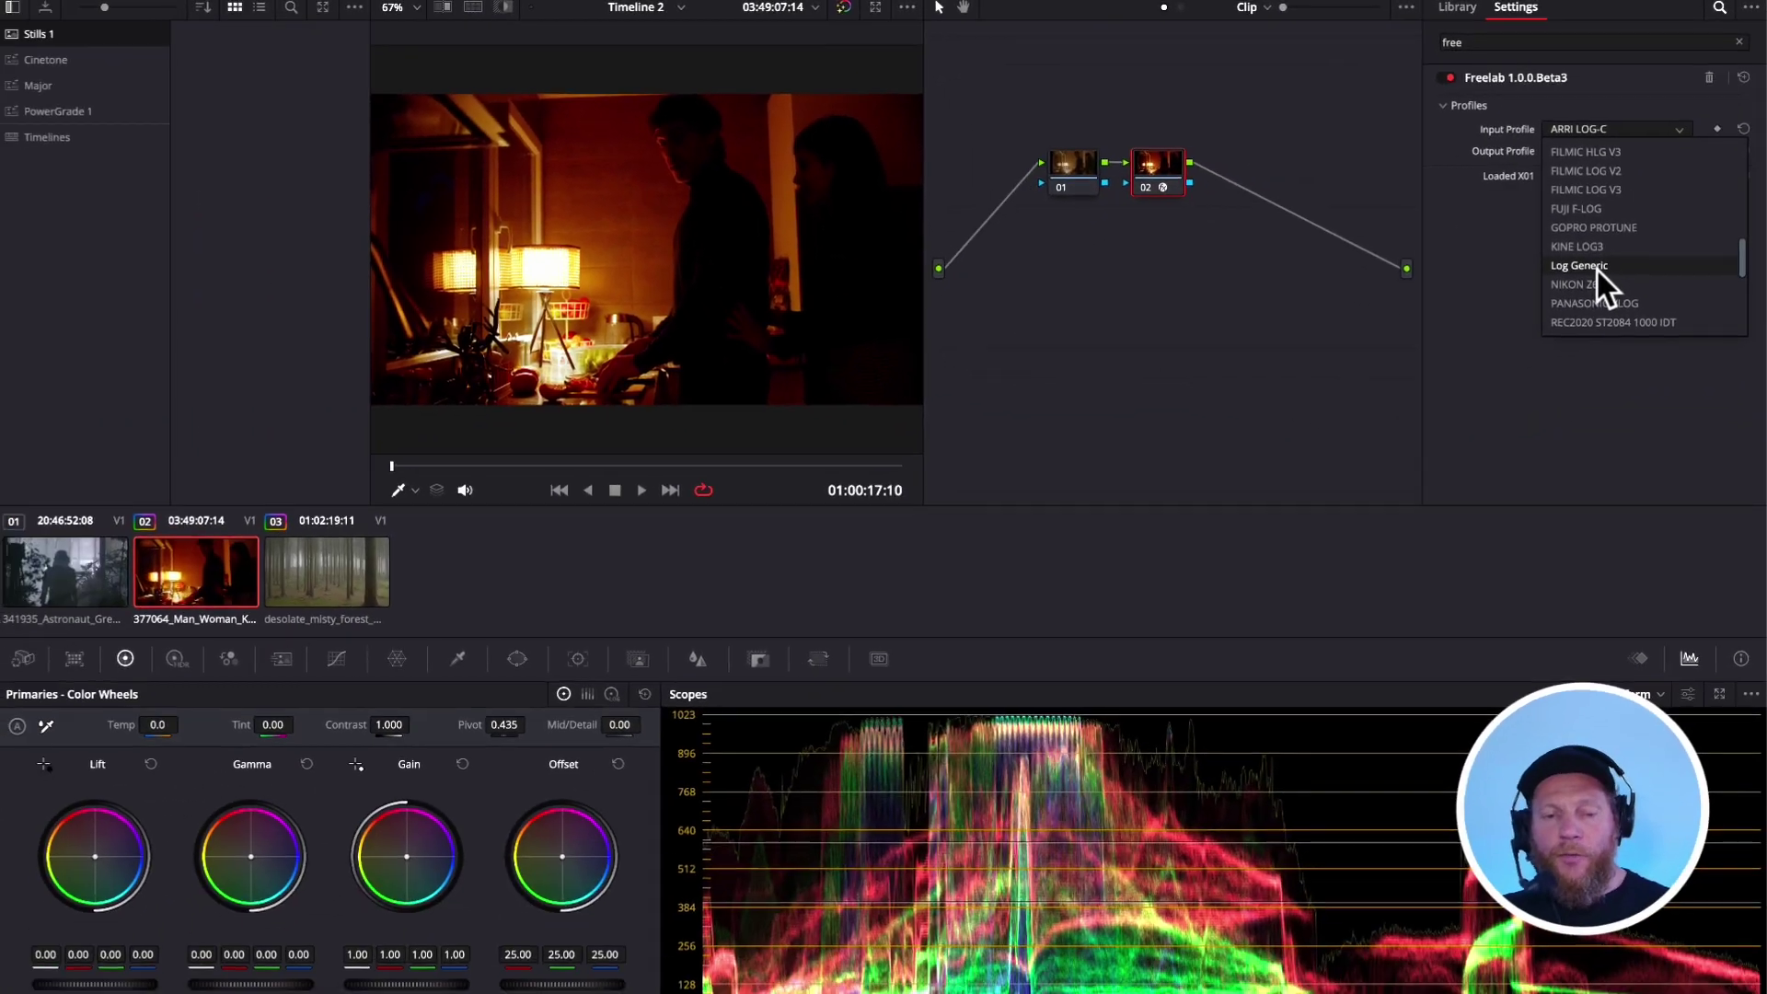
click(1596, 267)
Raise node 01's gamma to 0.24 to brighten the midtones, then check a later frame.
click(1080, 179)
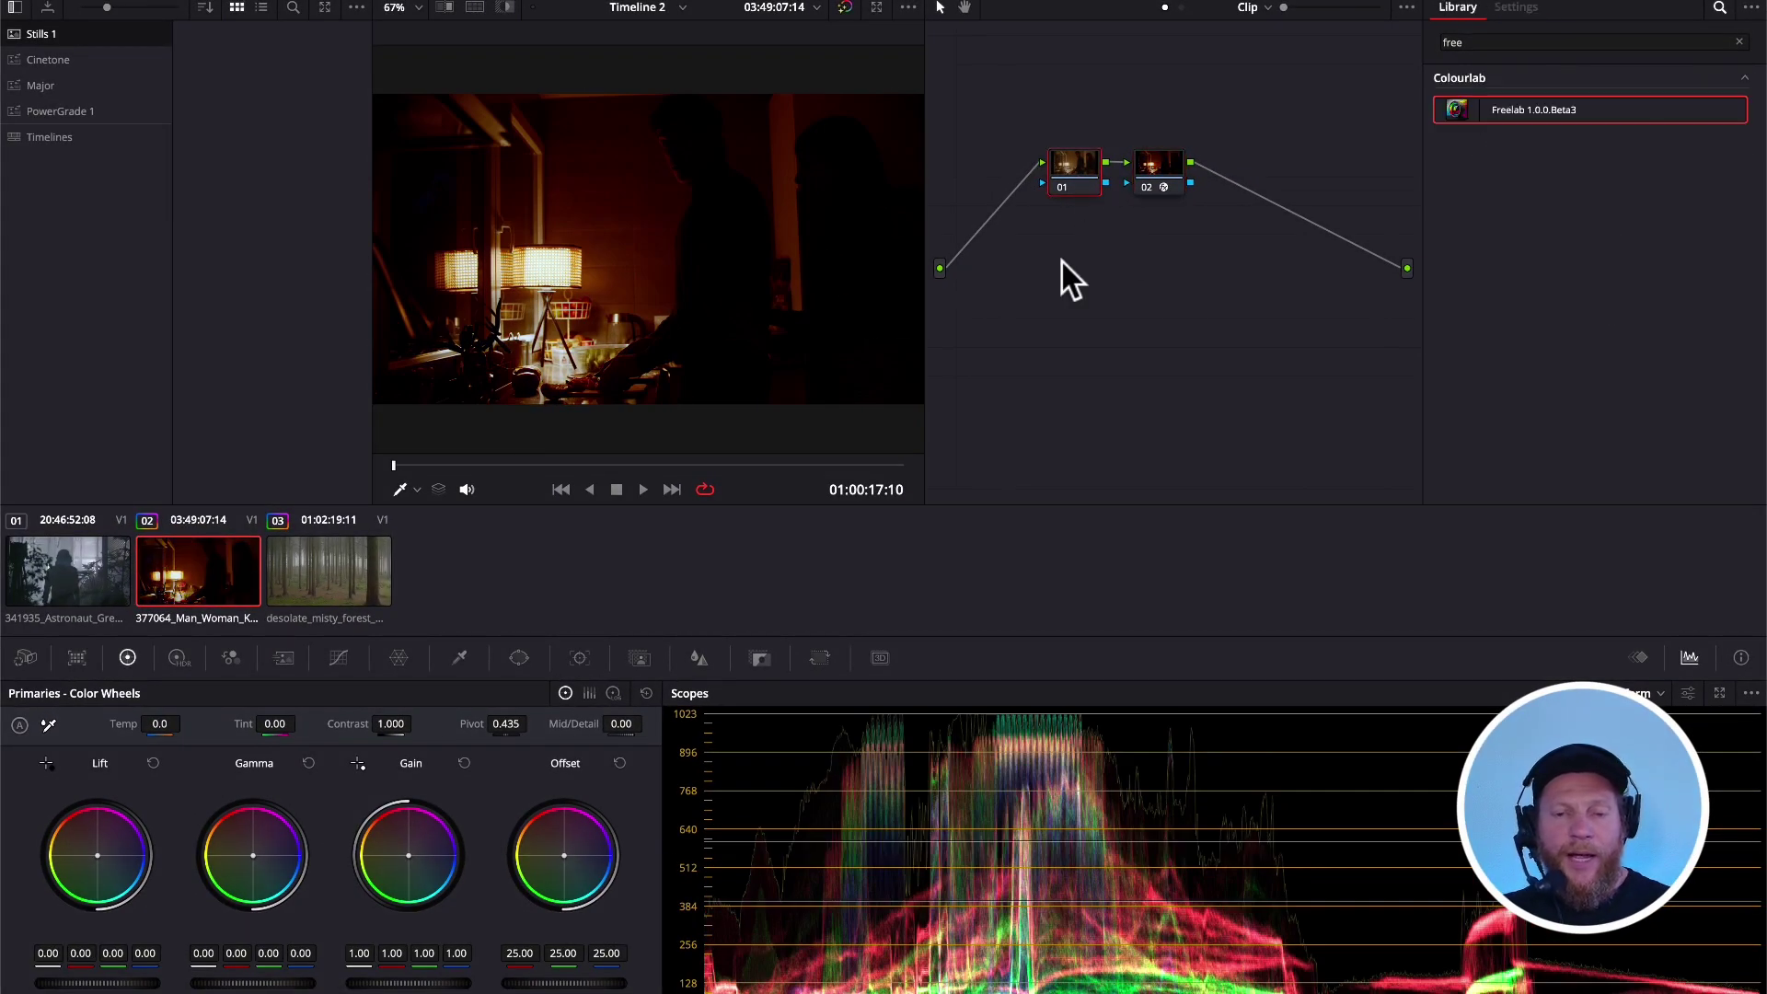
drag(230, 984, 486, 983)
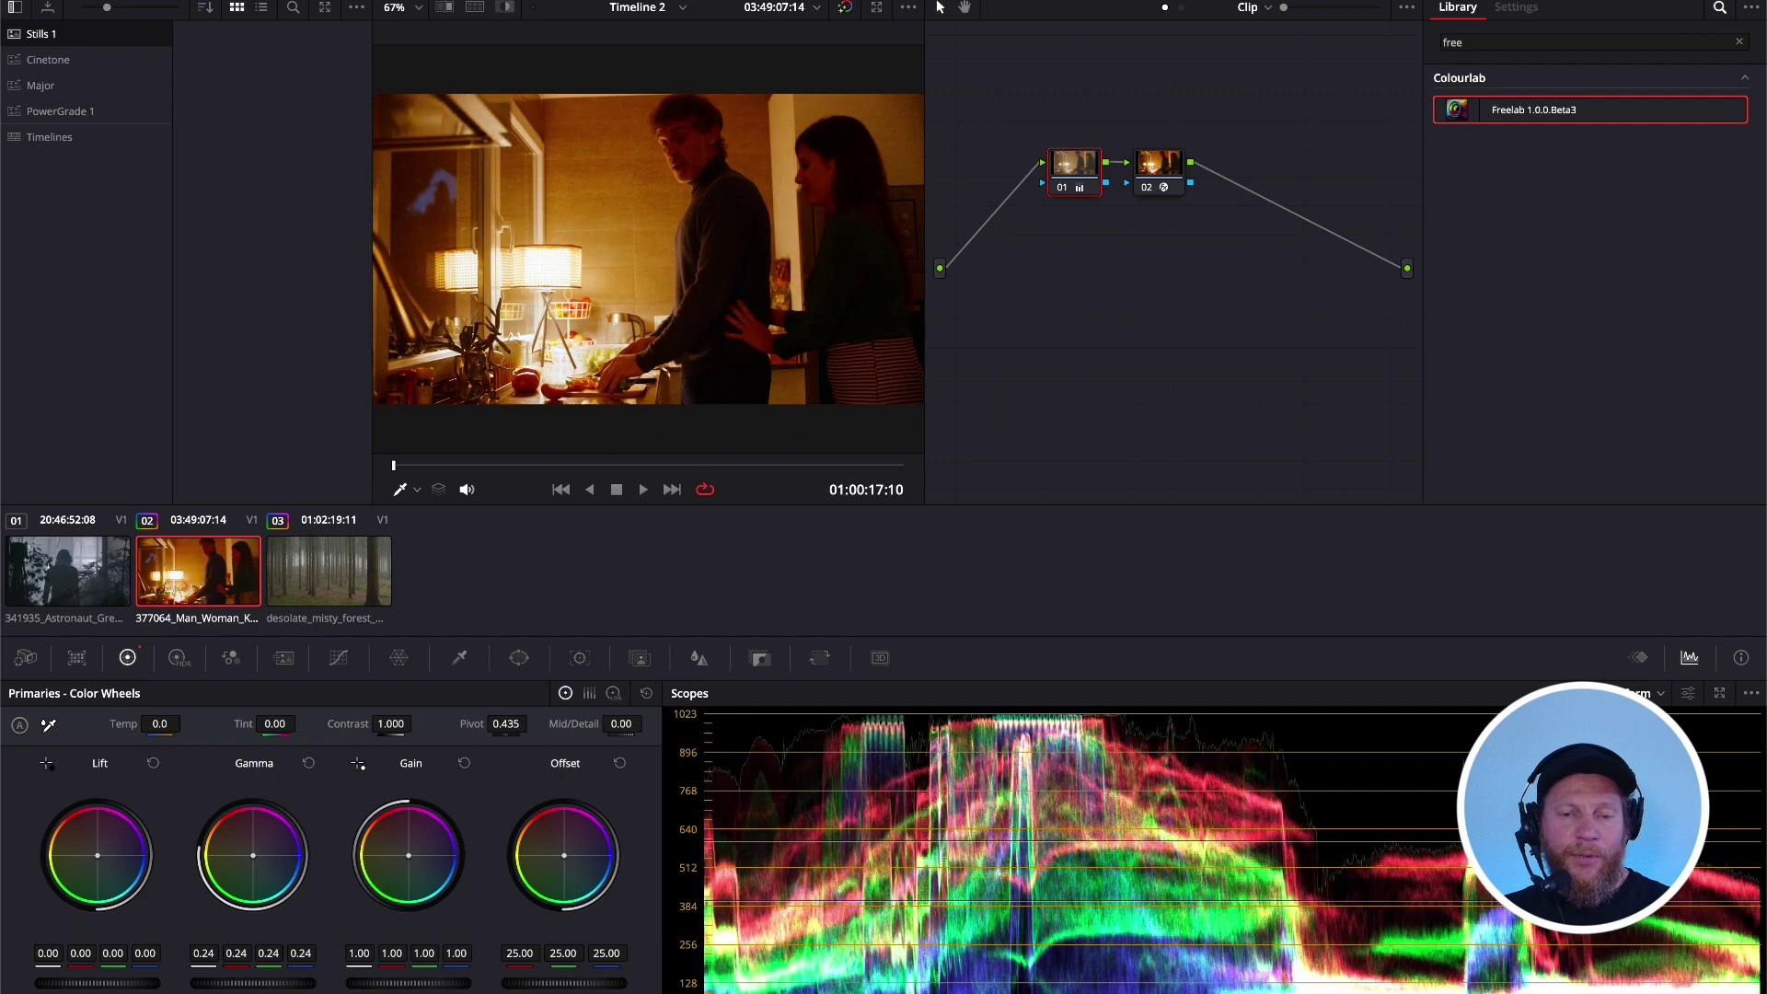
drag(589, 468, 816, 511)
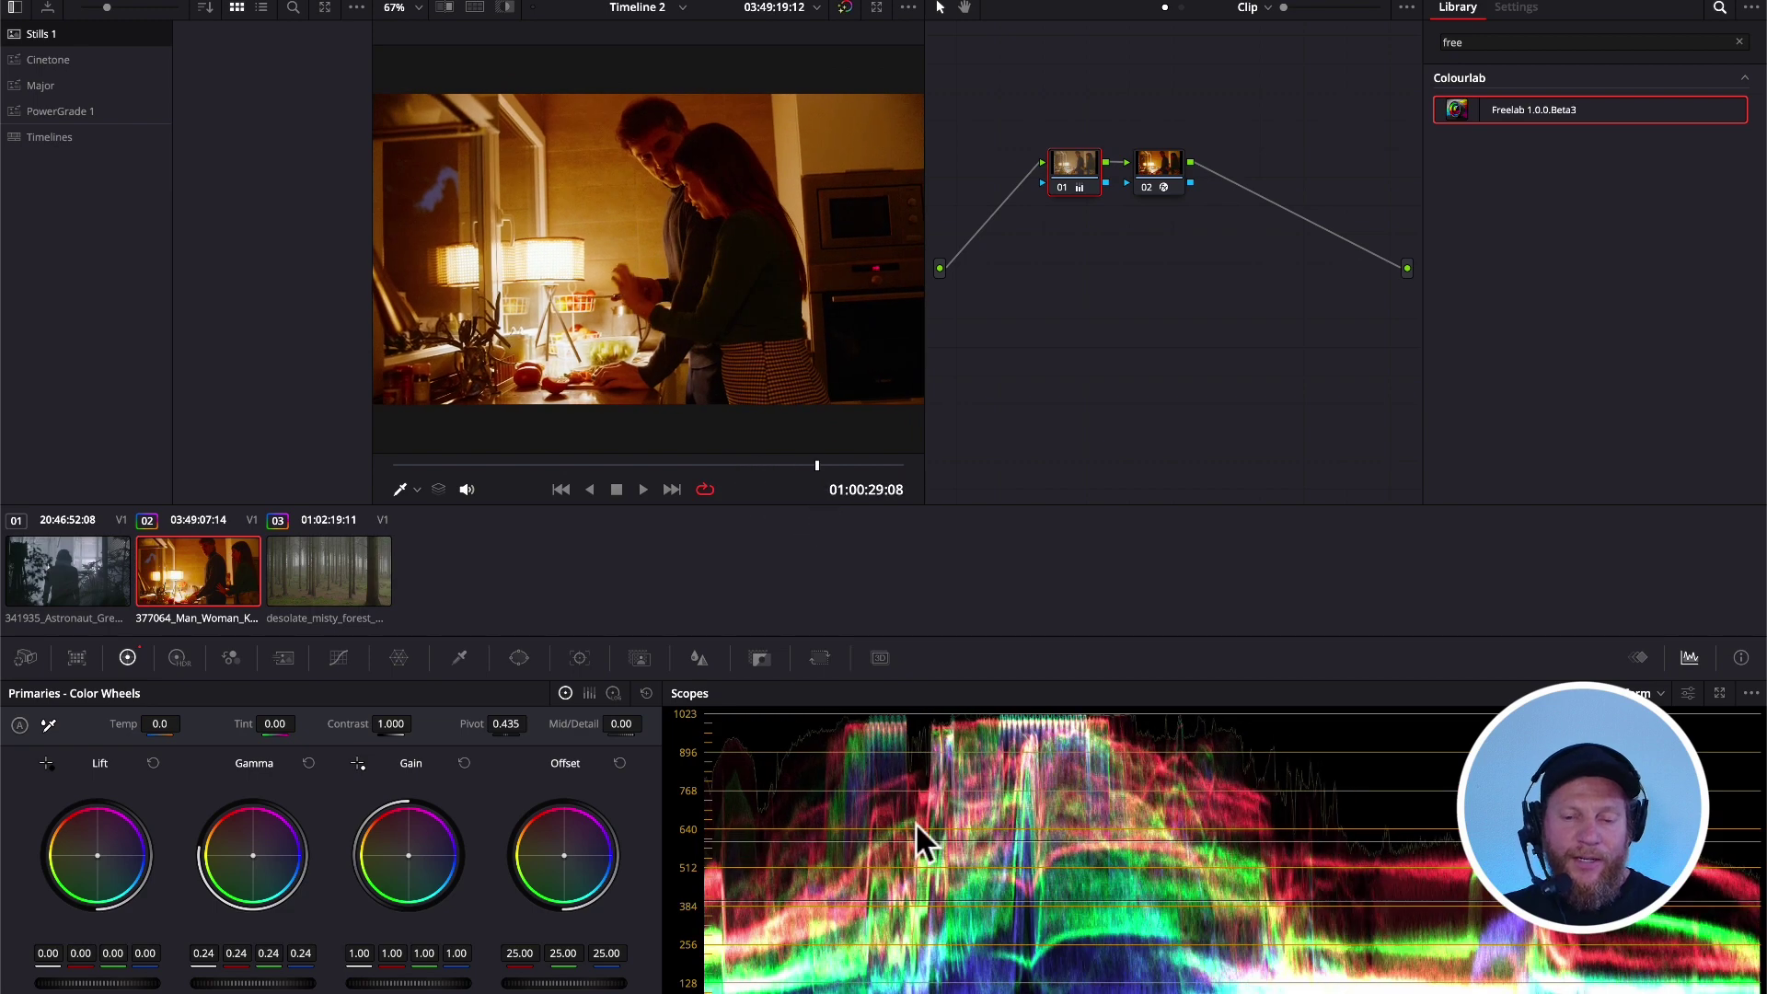
On the astronaut clip, add Freelab as node 02 converting Log Generic input to REC709.
click(27, 561)
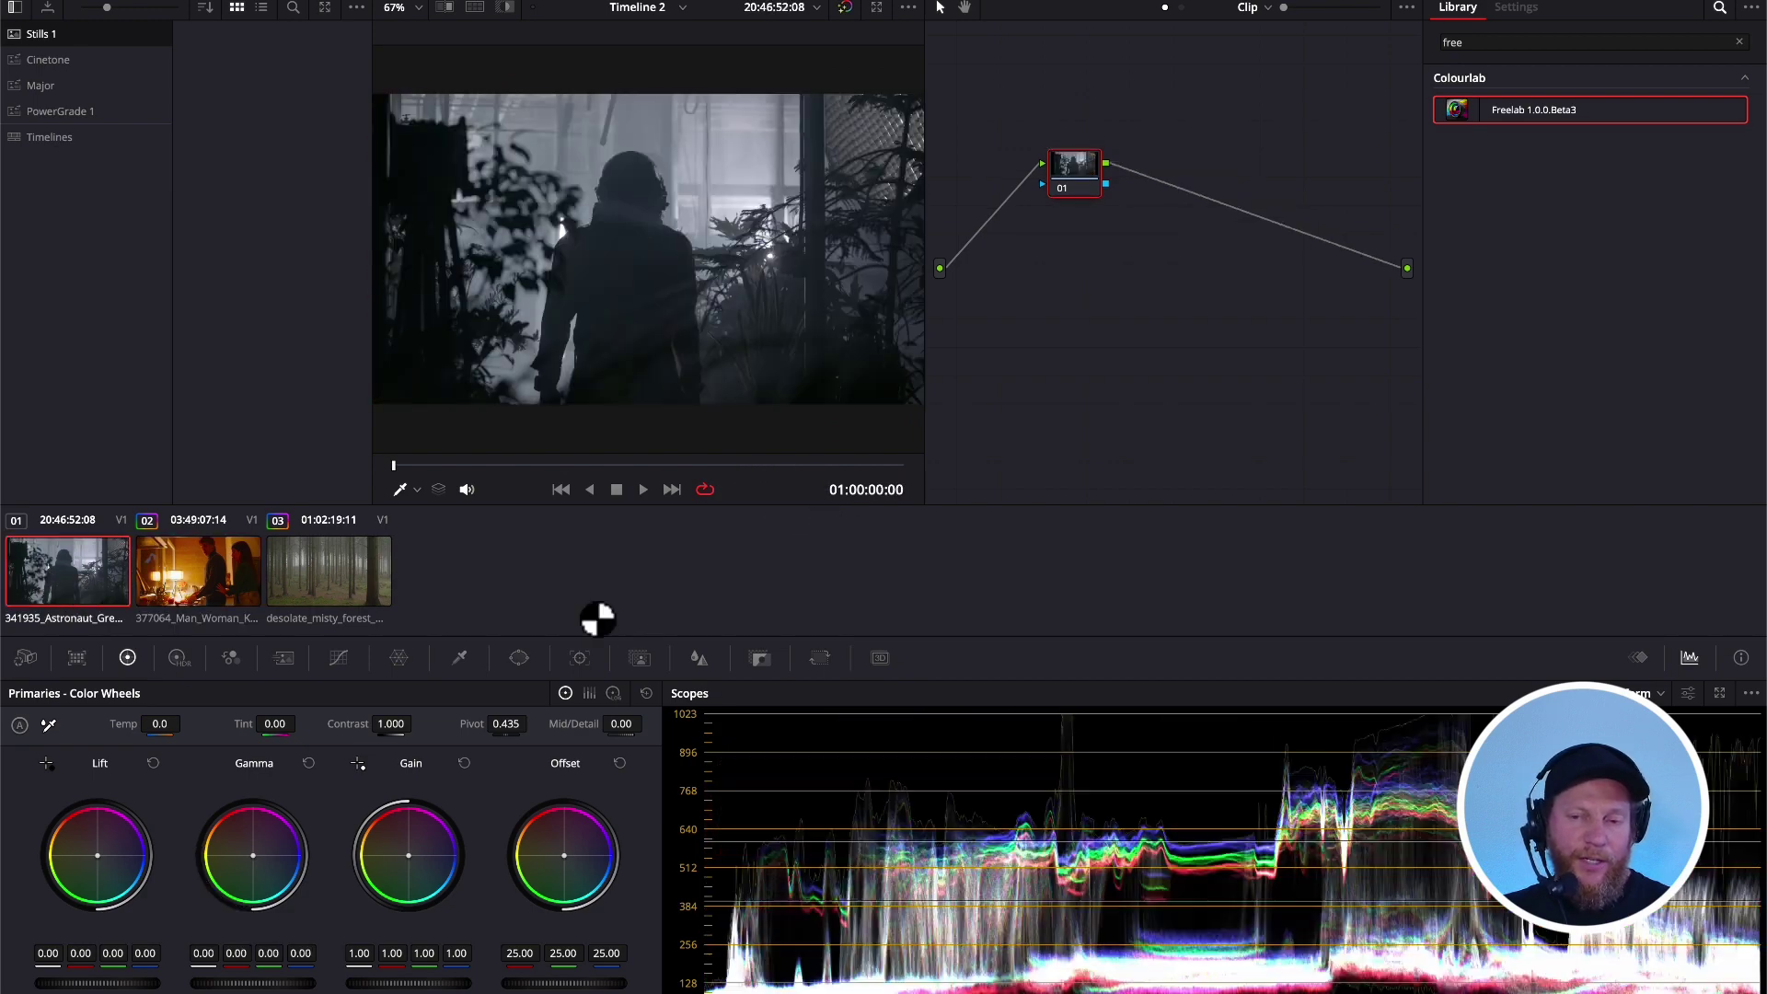
click(1052, 171)
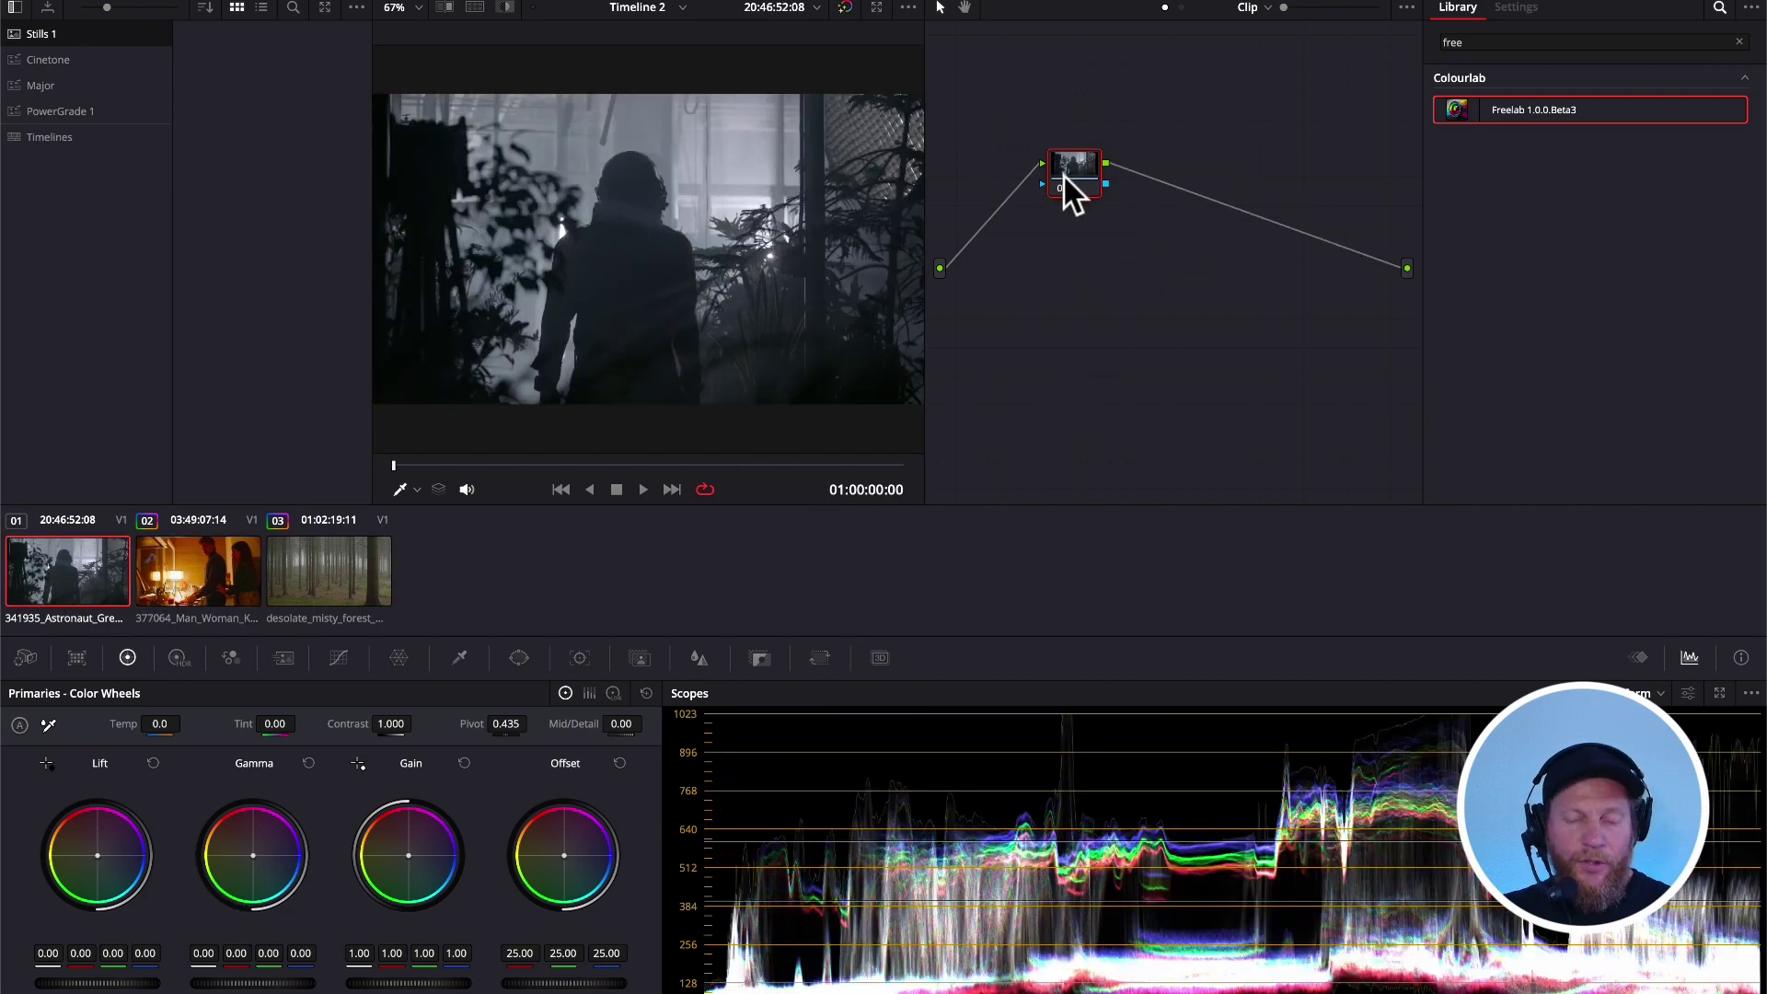
key(alt+s)
drag(1455, 105, 1161, 175)
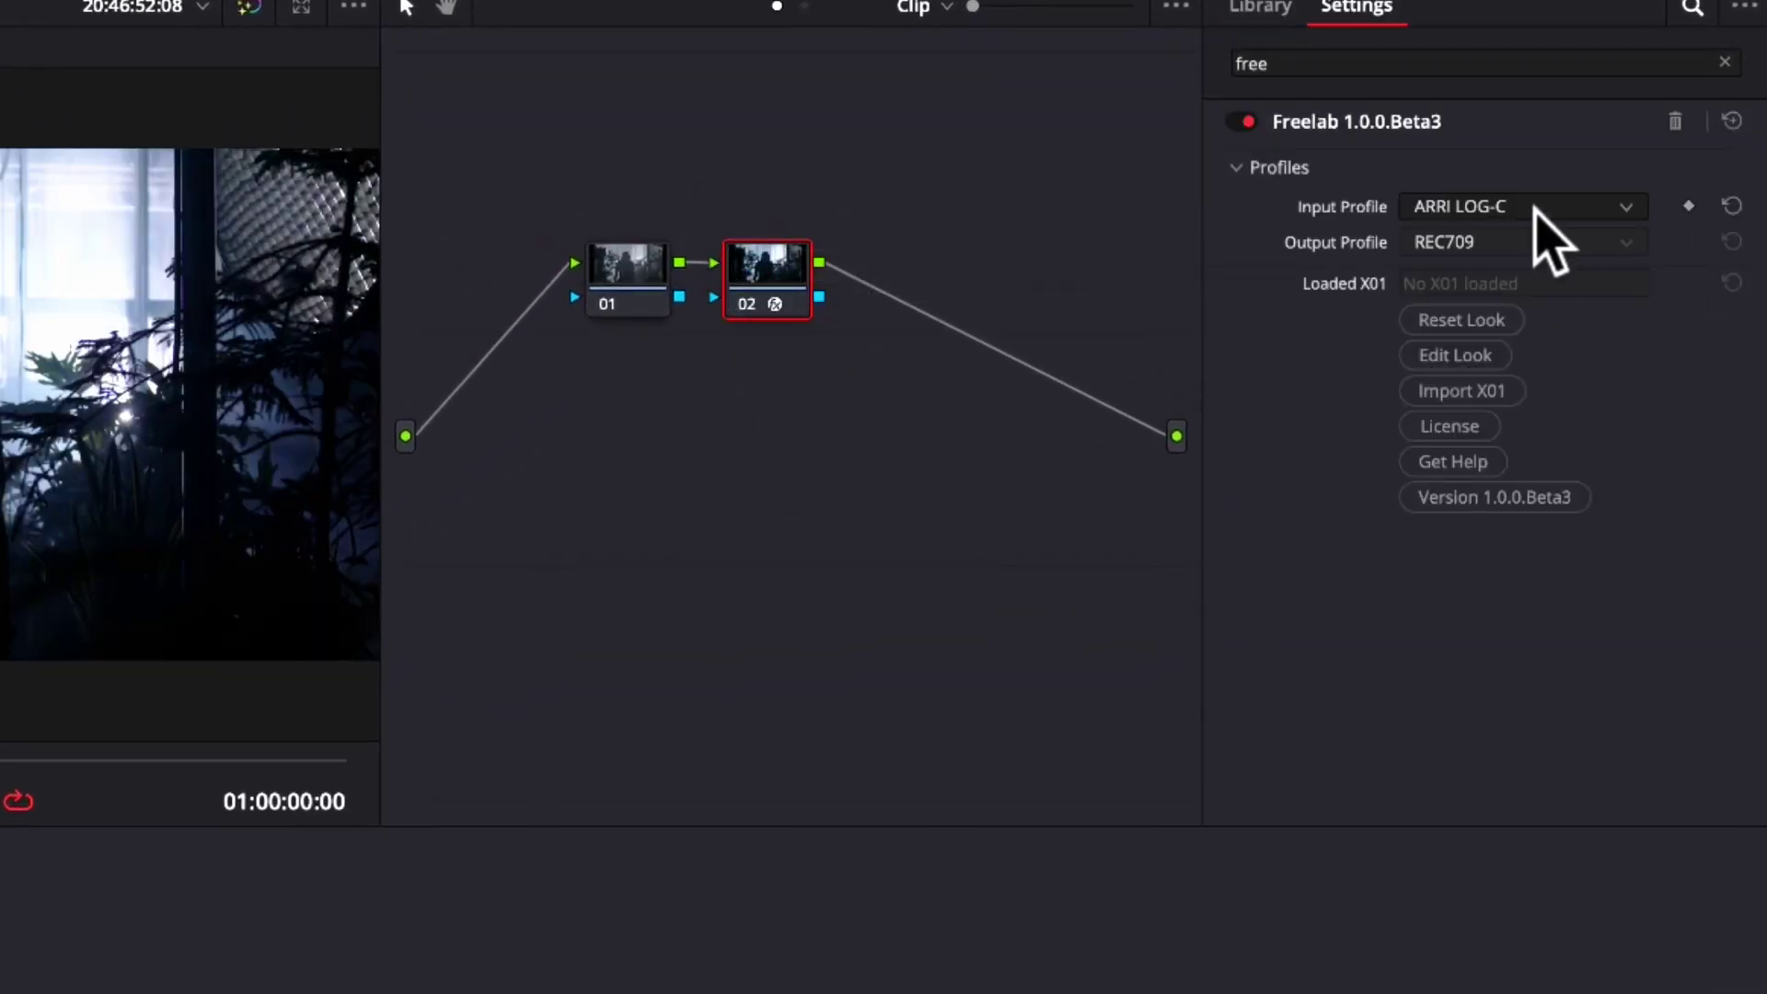
click(1530, 206)
scroll(1496, 466, down, 10)
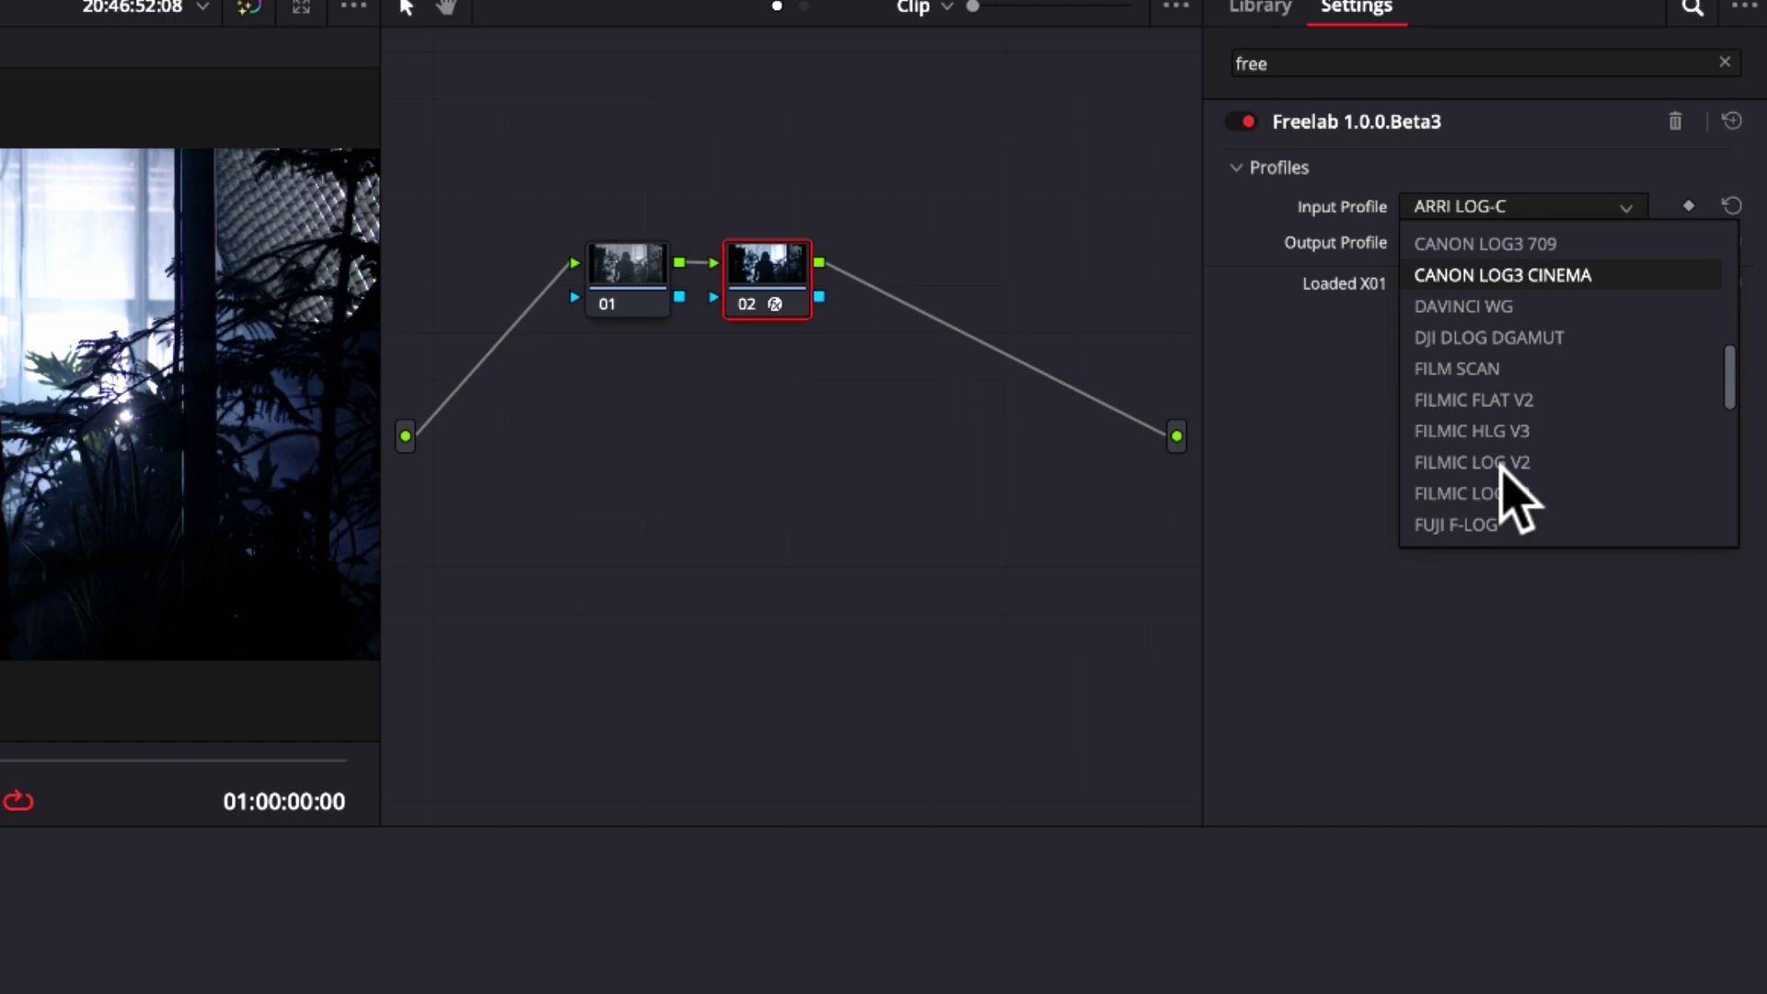
click(1494, 431)
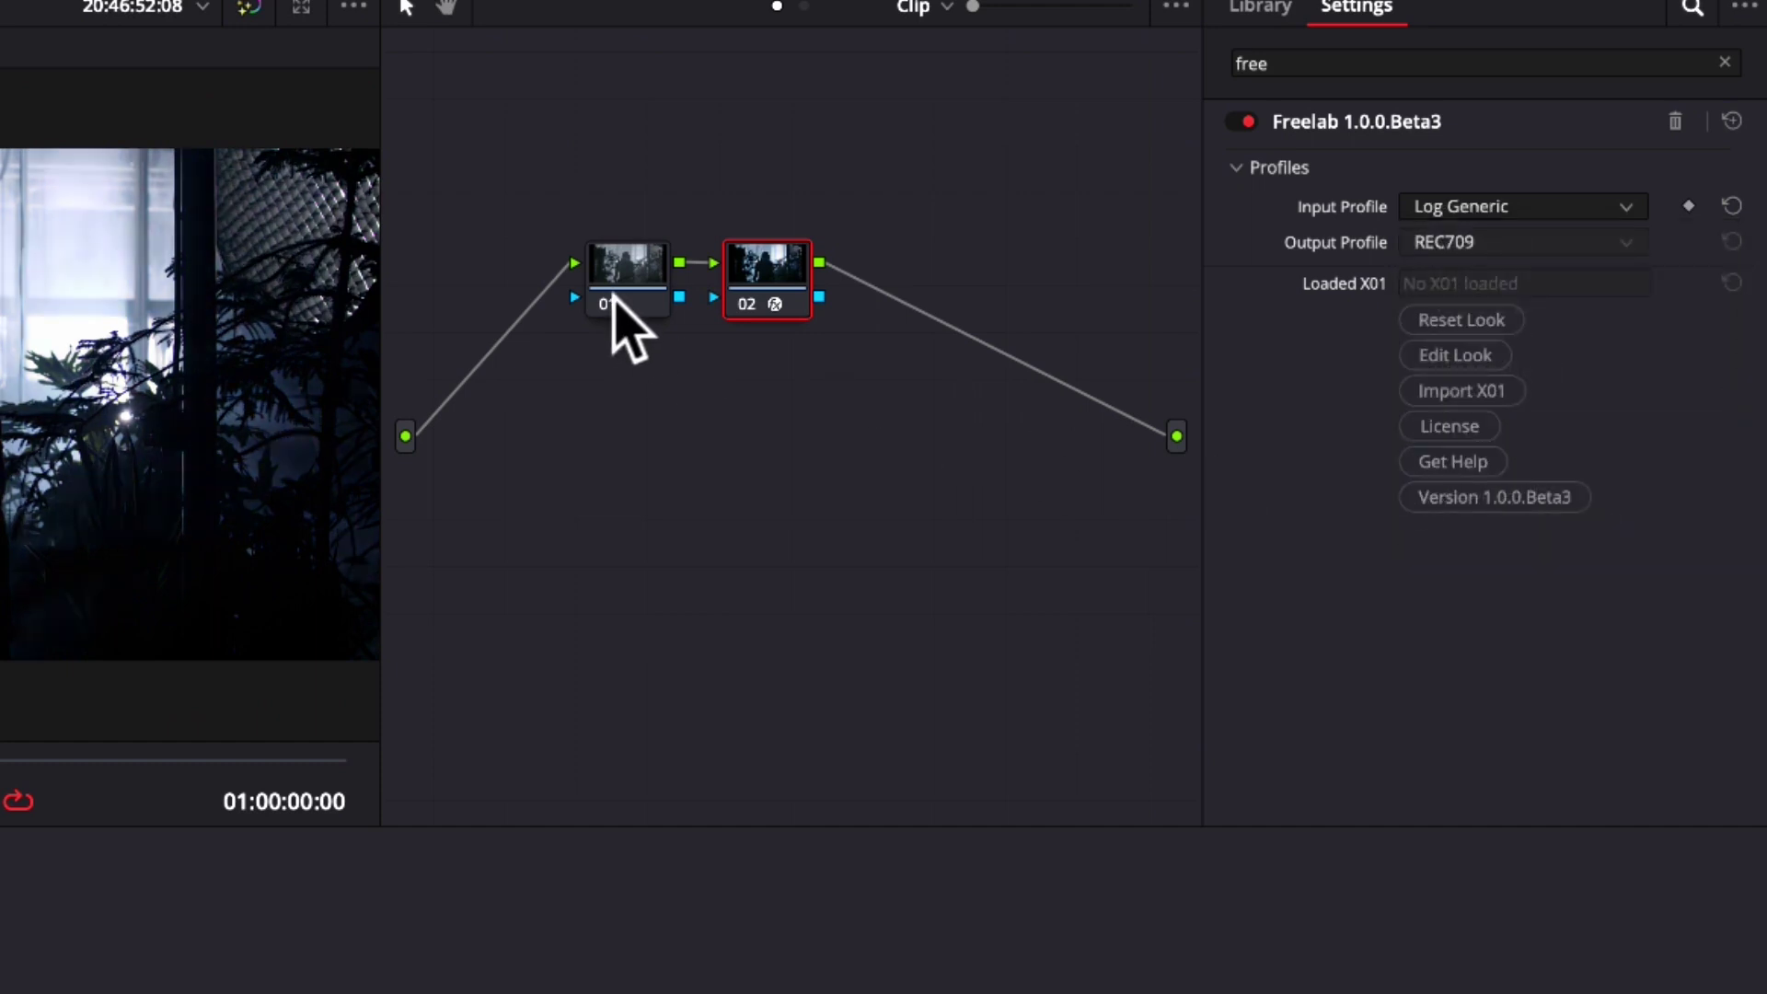
click(609, 267)
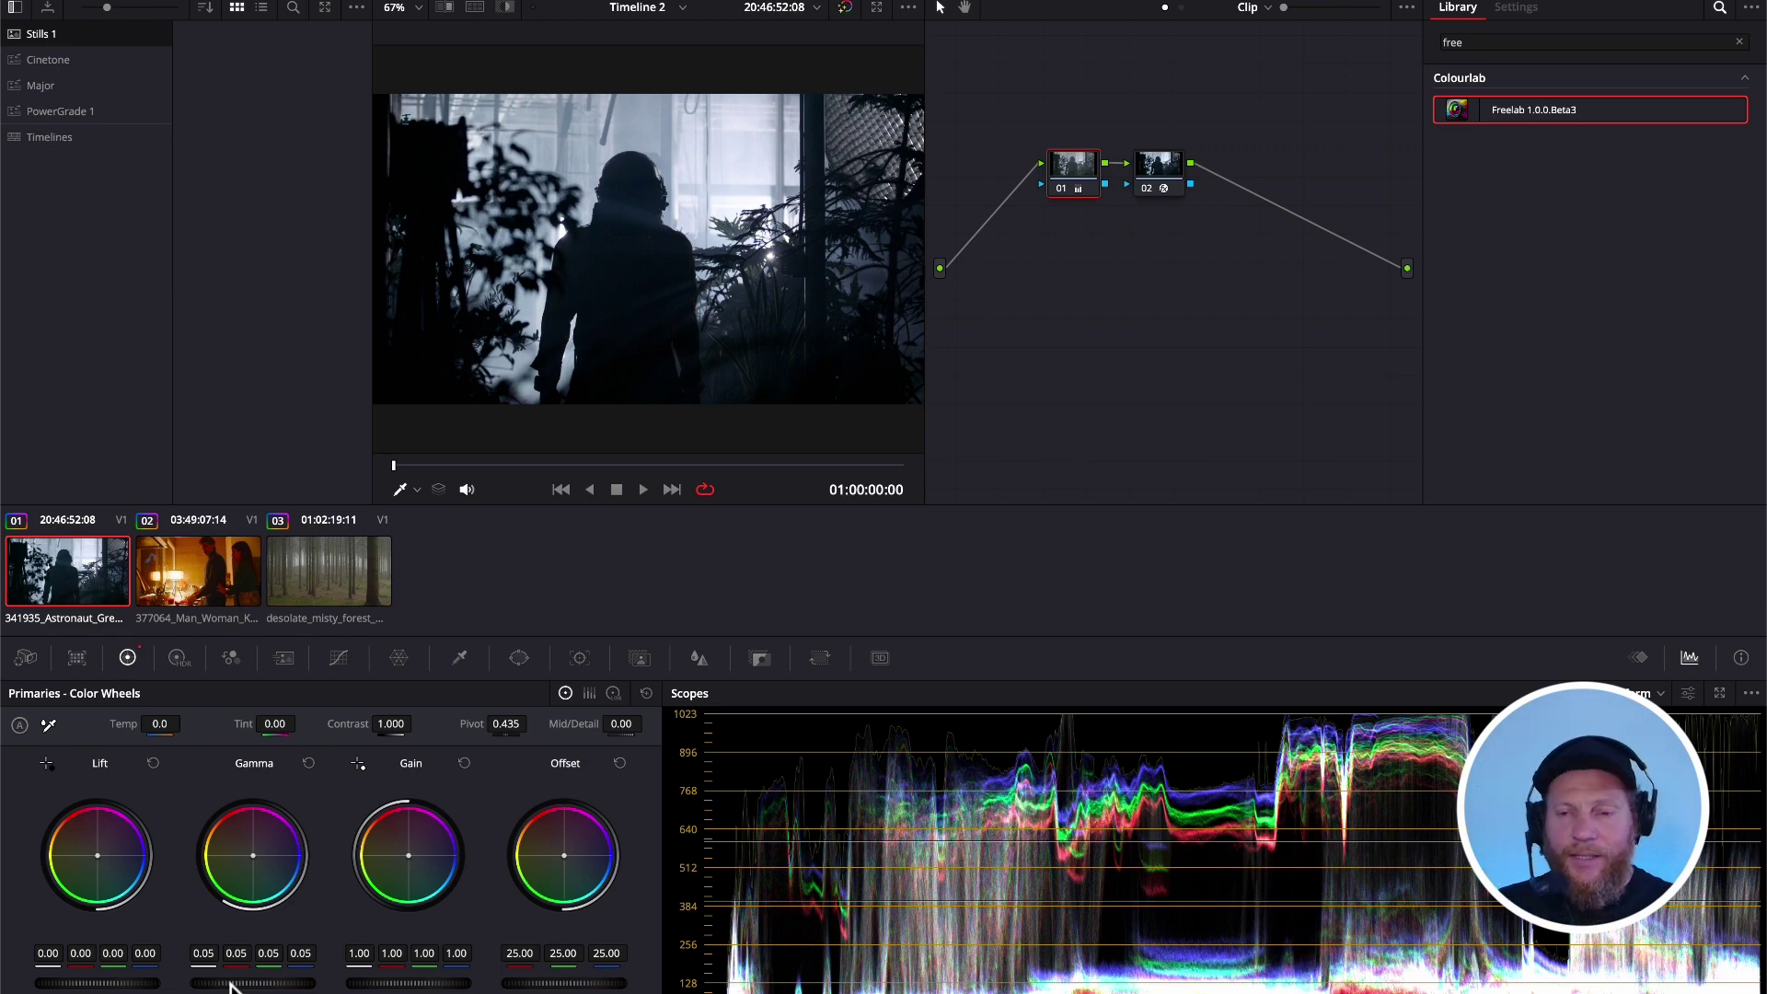
click(1151, 175)
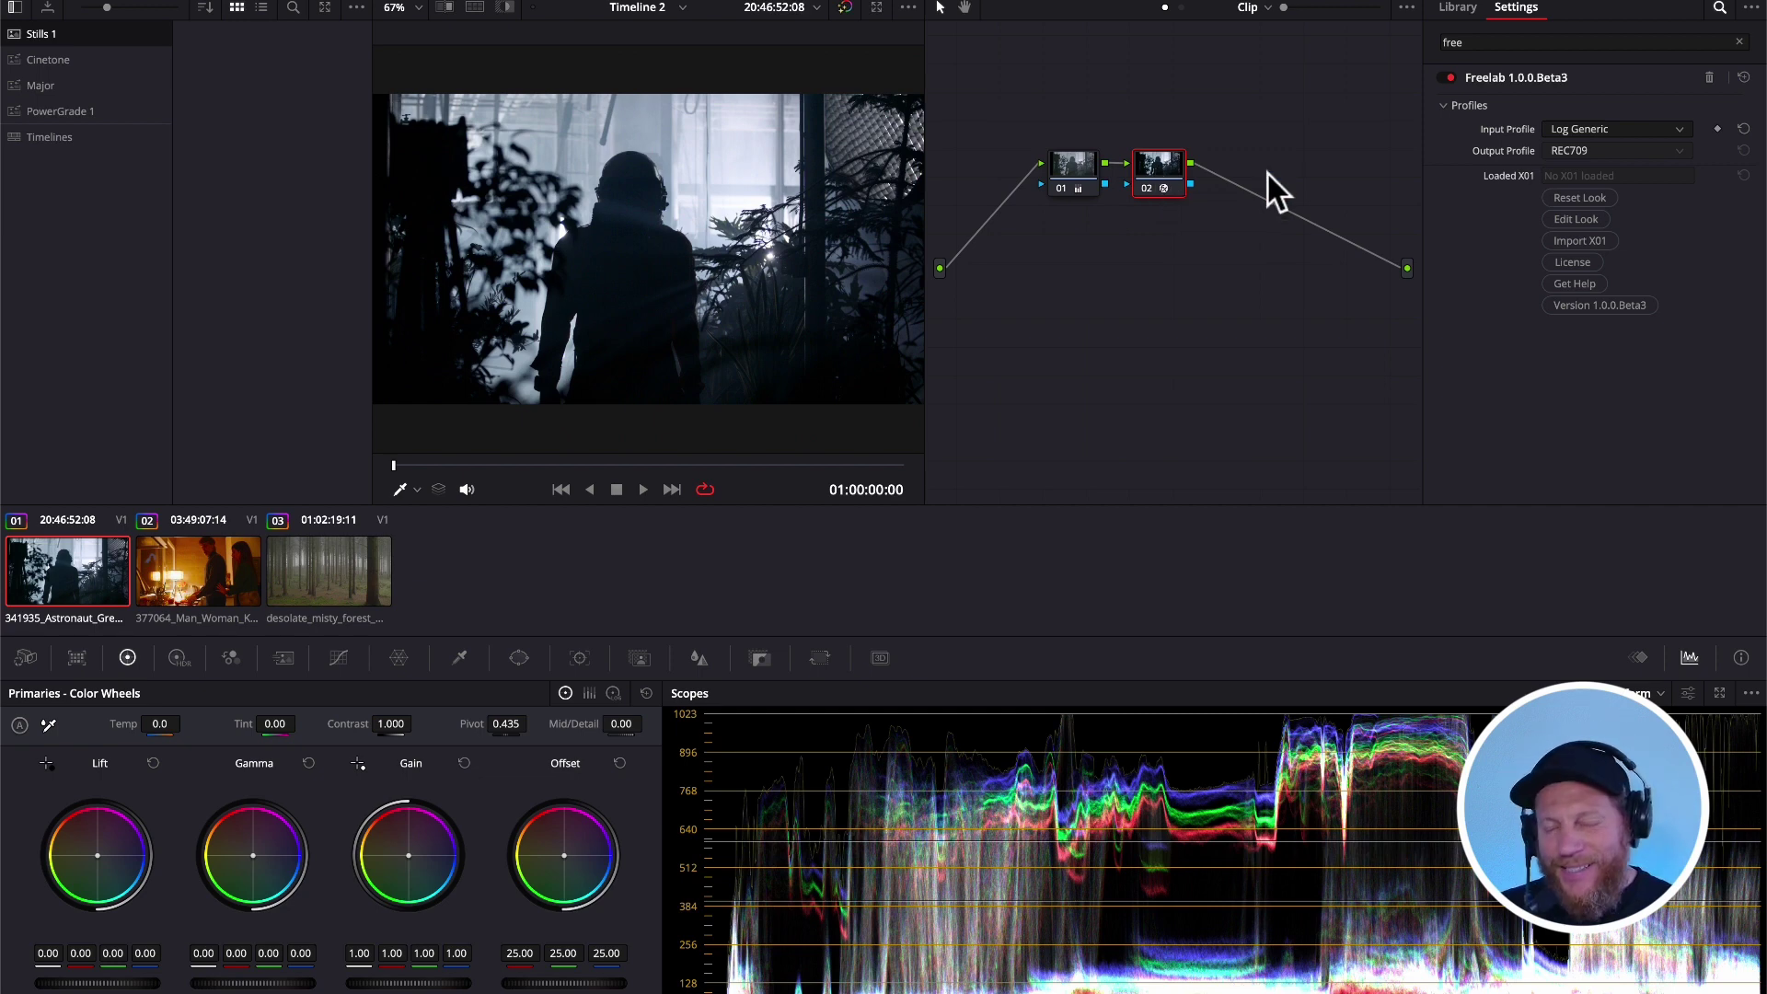
Open the astronaut clip's Freelab Input Profile list and scroll through every camera profile to the end.
click(1628, 129)
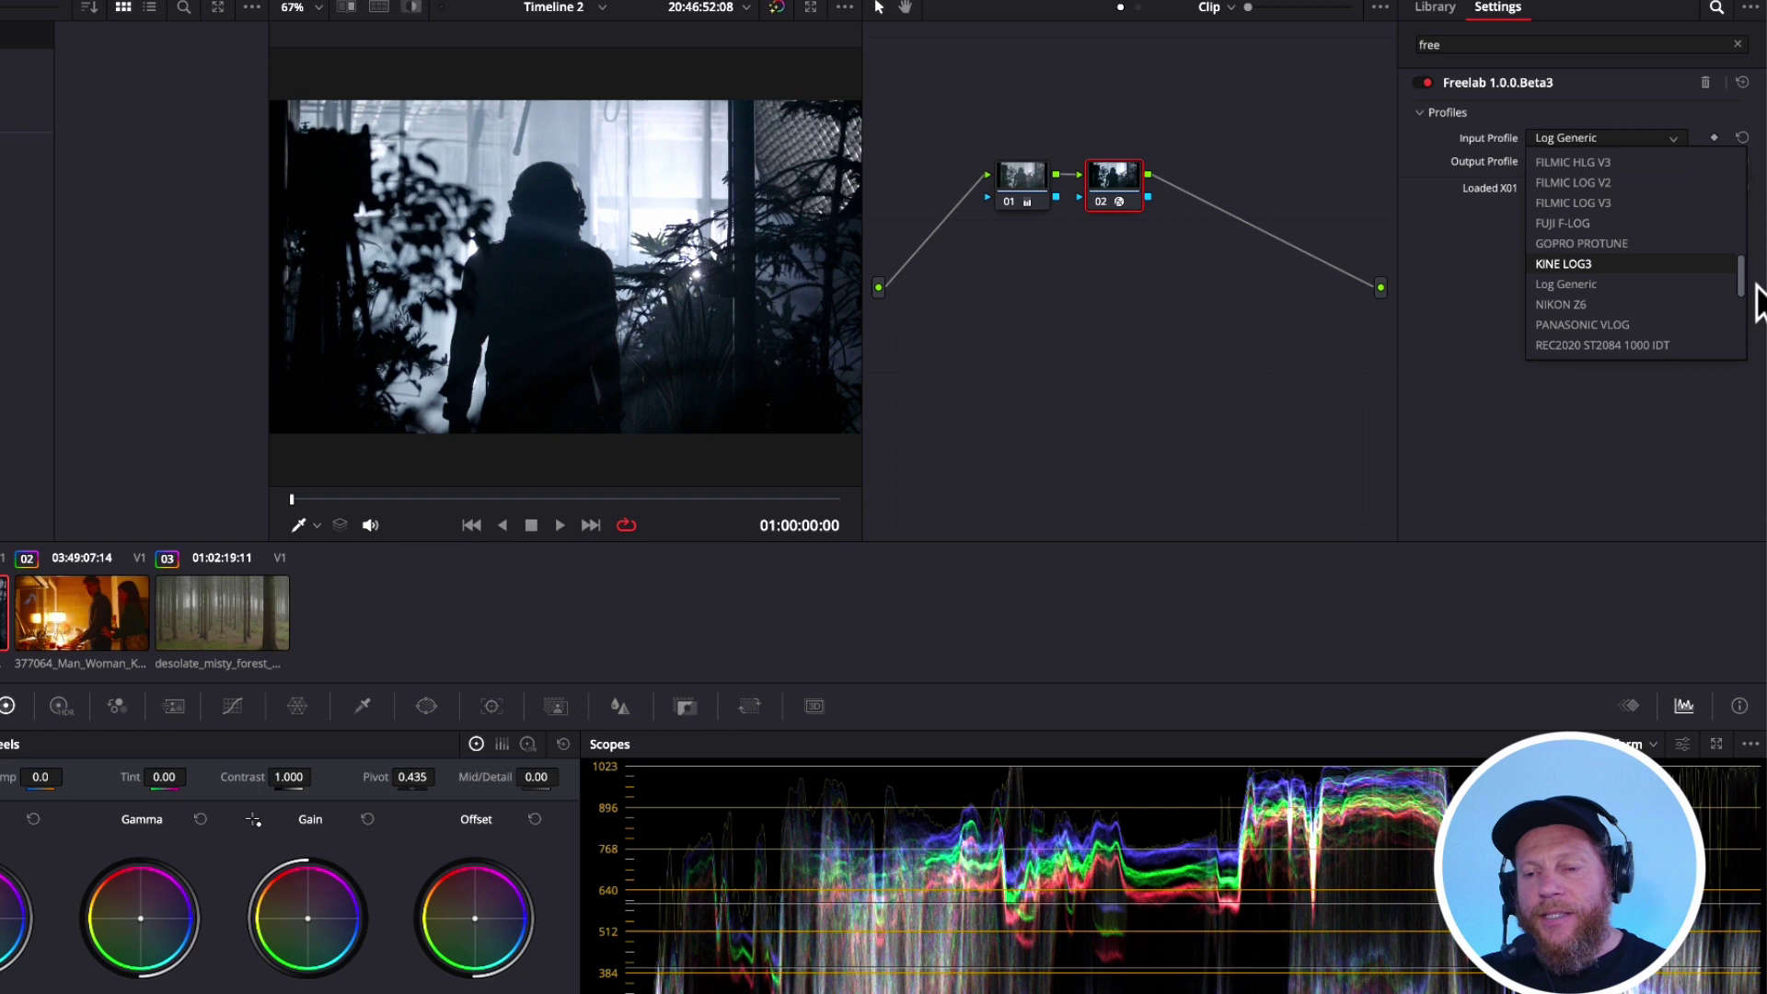
drag(1741, 260, 1726, 118)
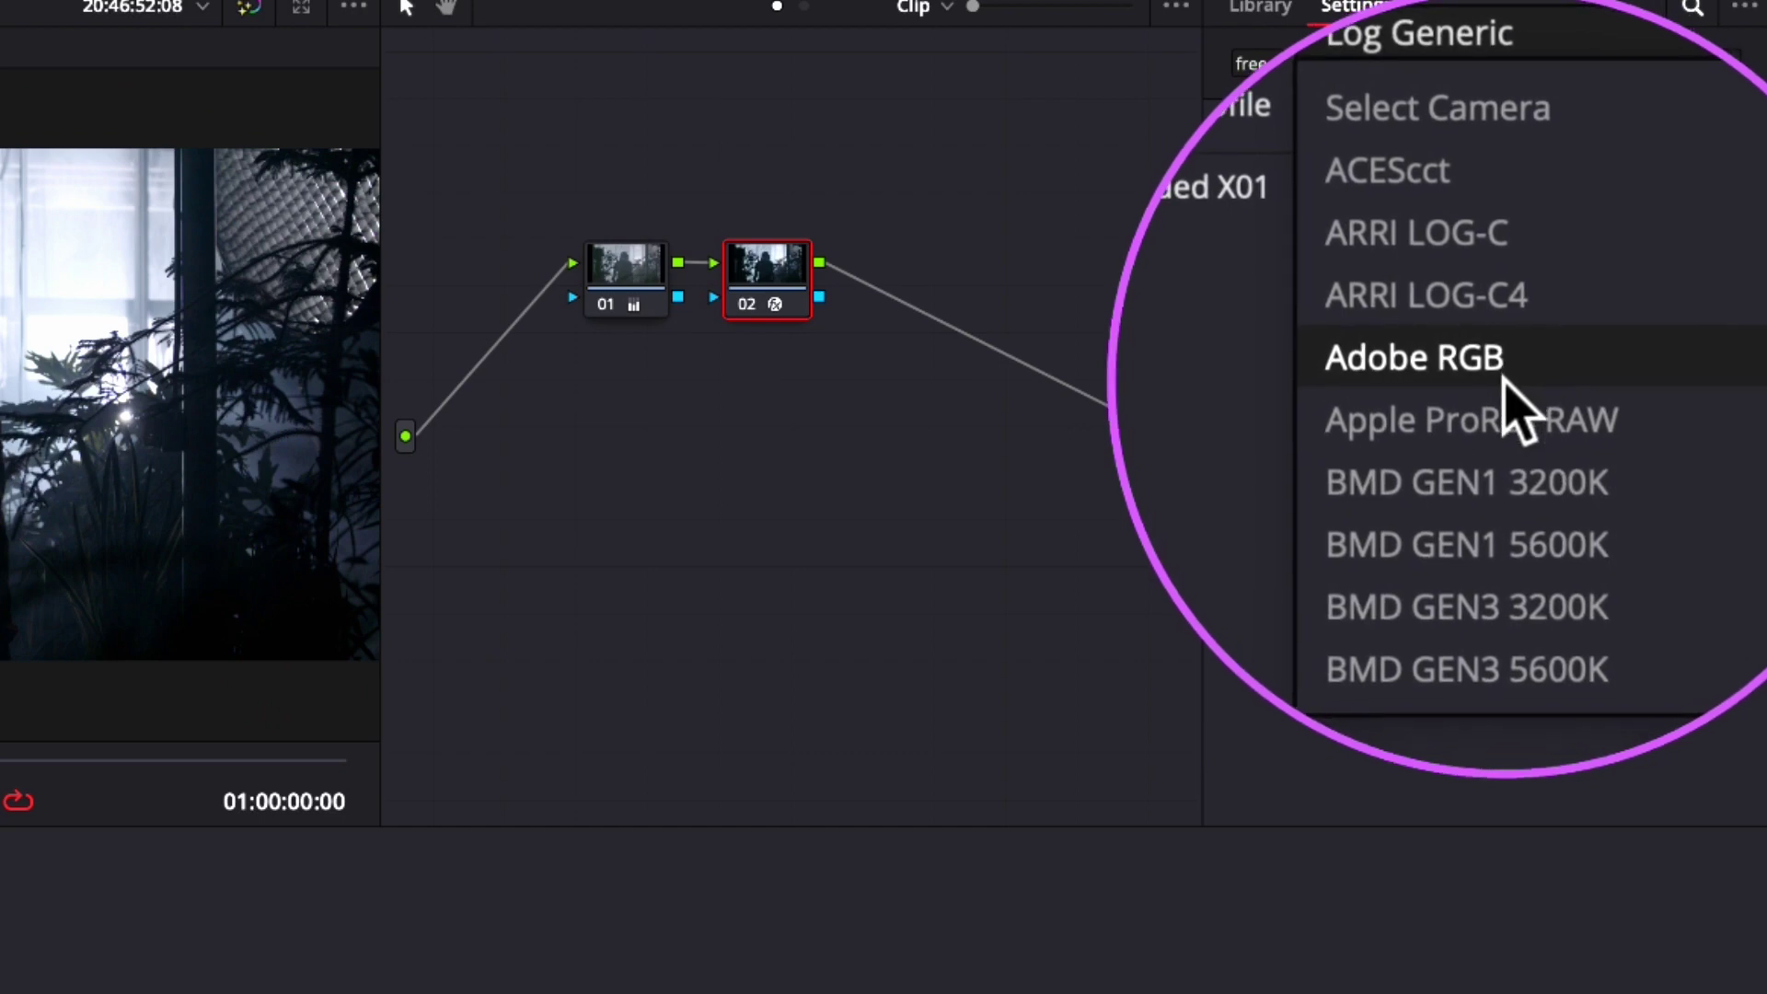
scroll(1506, 391, down, 5)
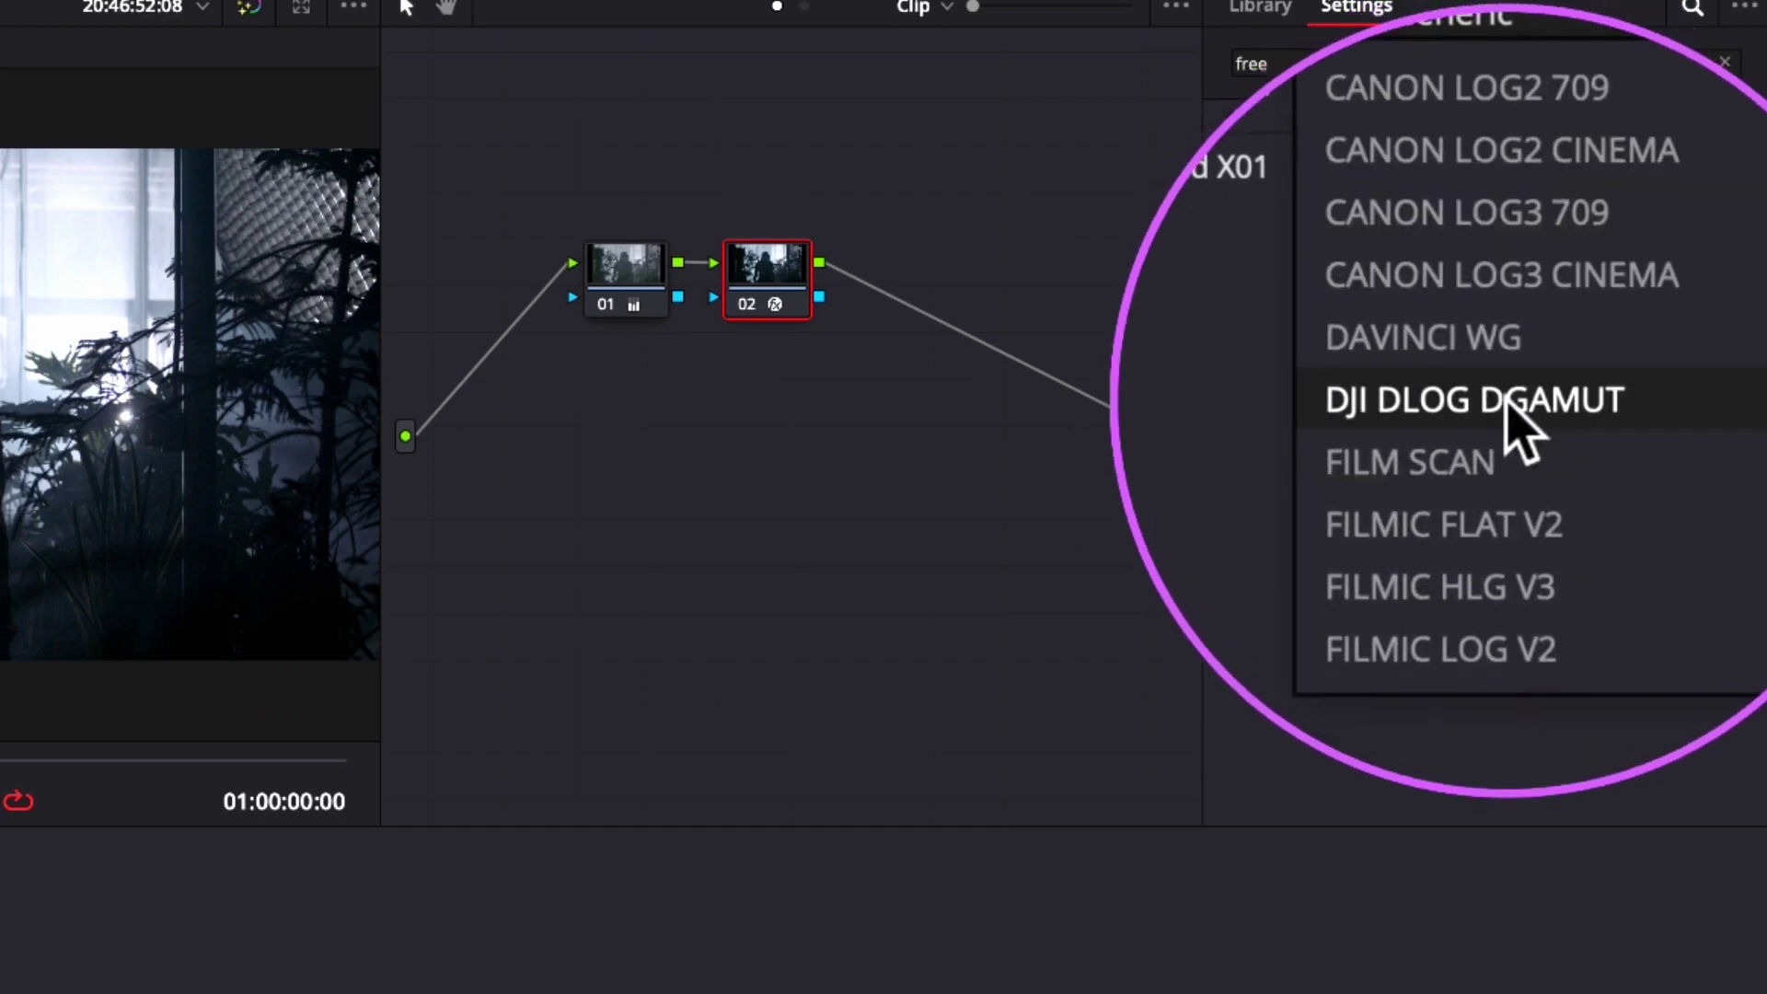
scroll(1510, 405, down, 3)
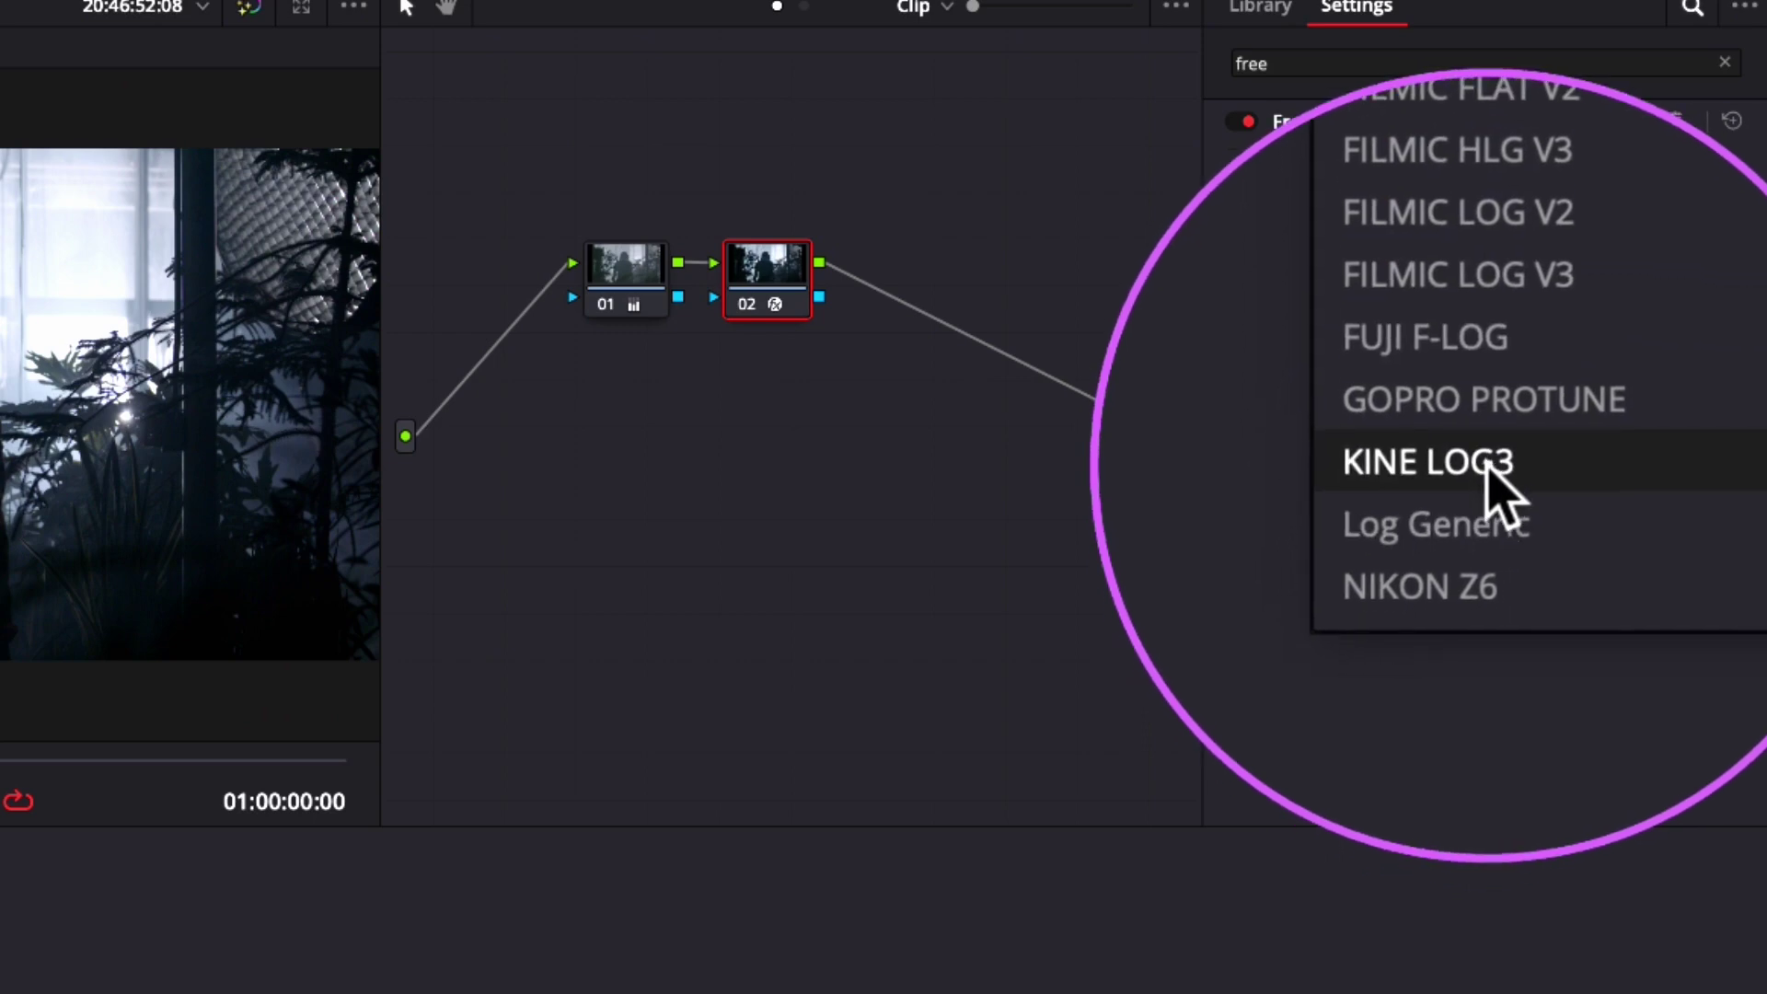
scroll(1499, 487, down, 3)
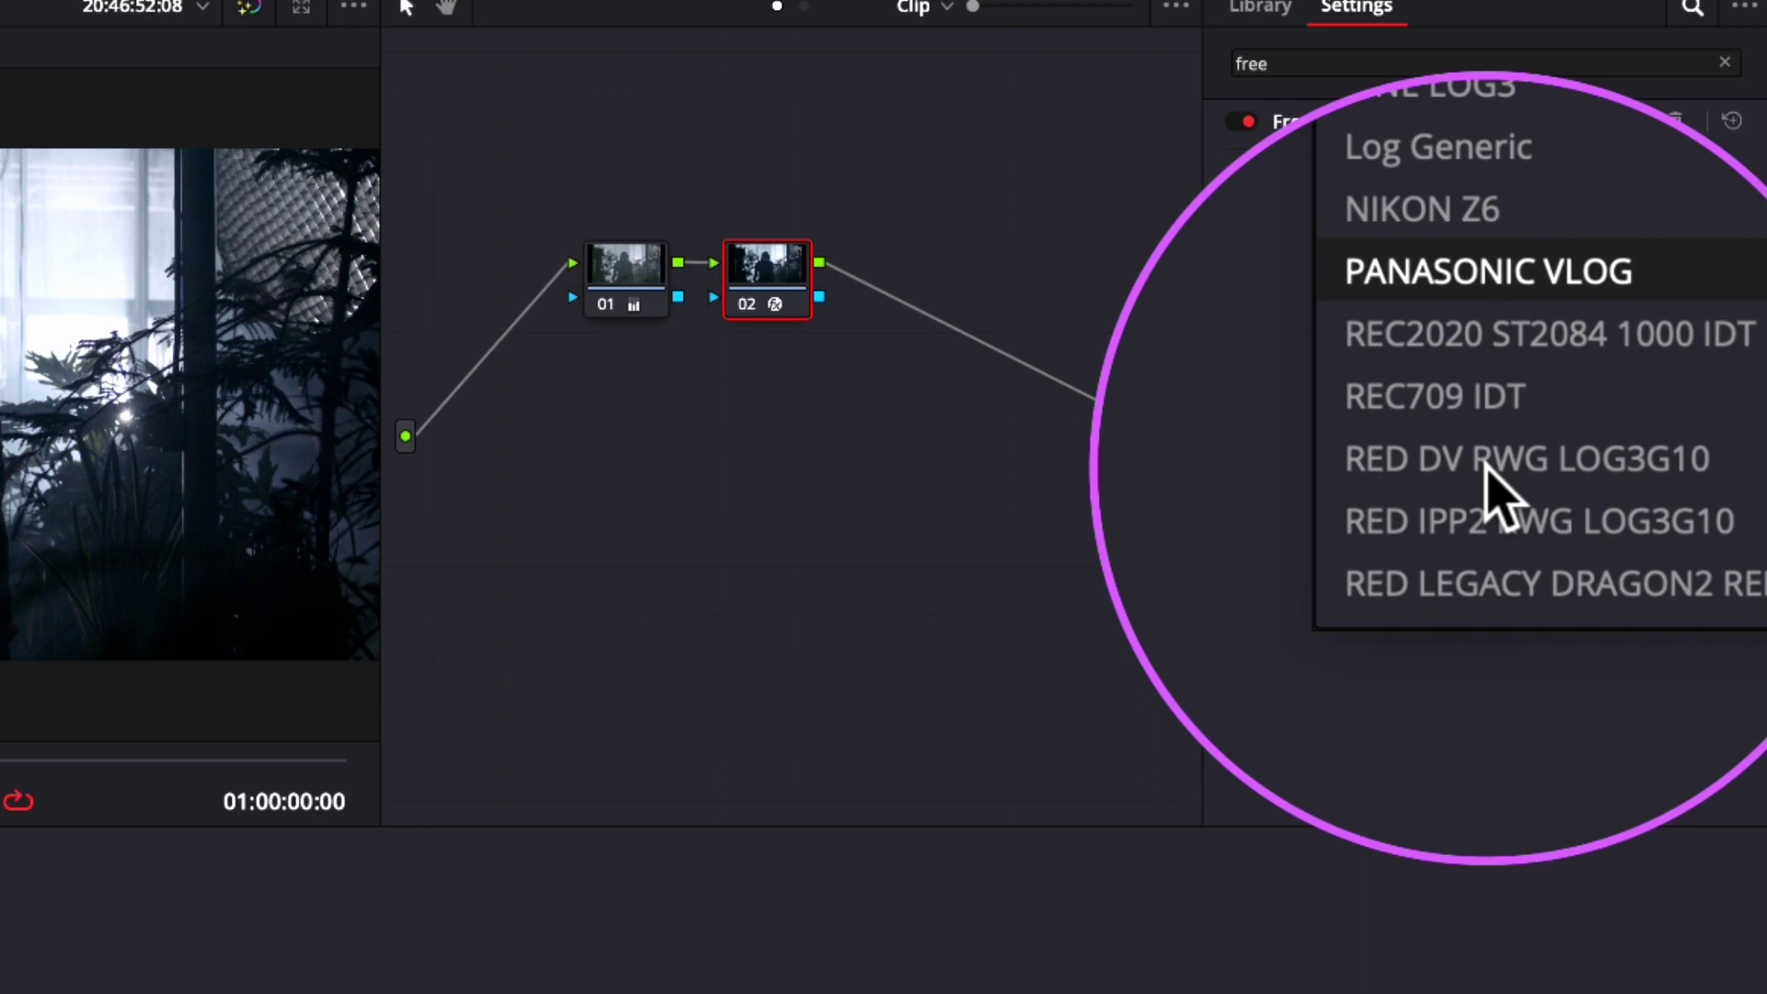
scroll(1486, 464, down, 5)
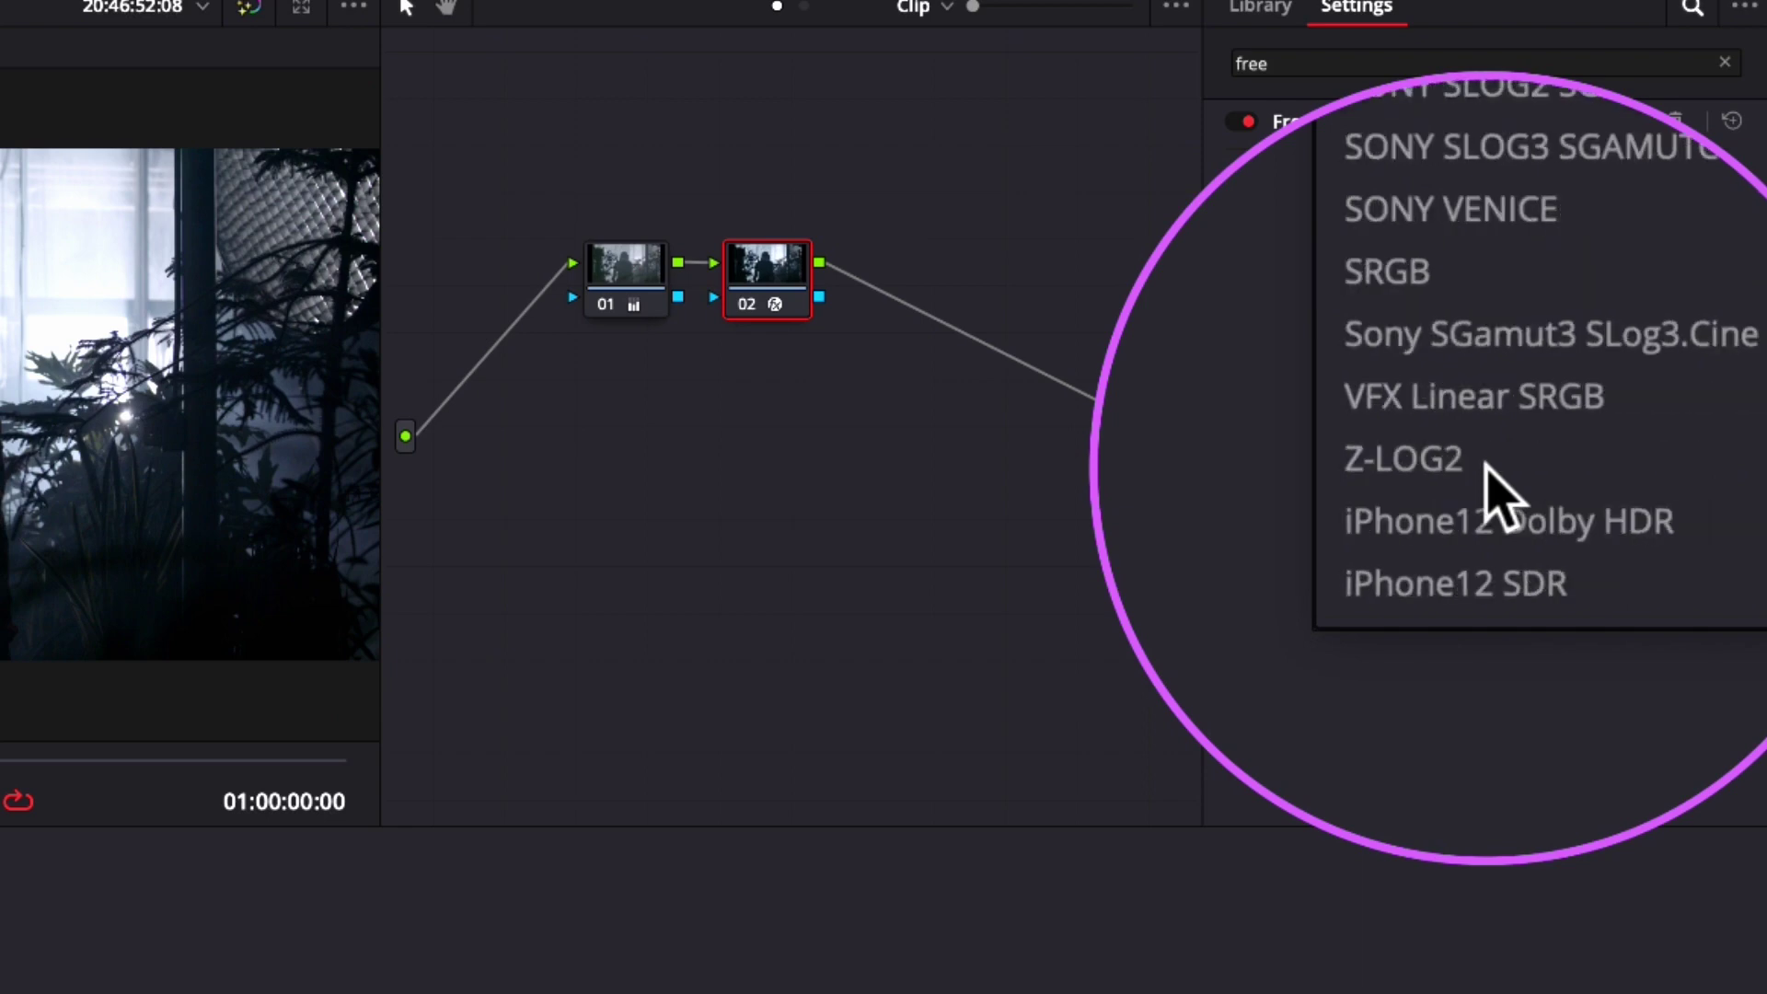